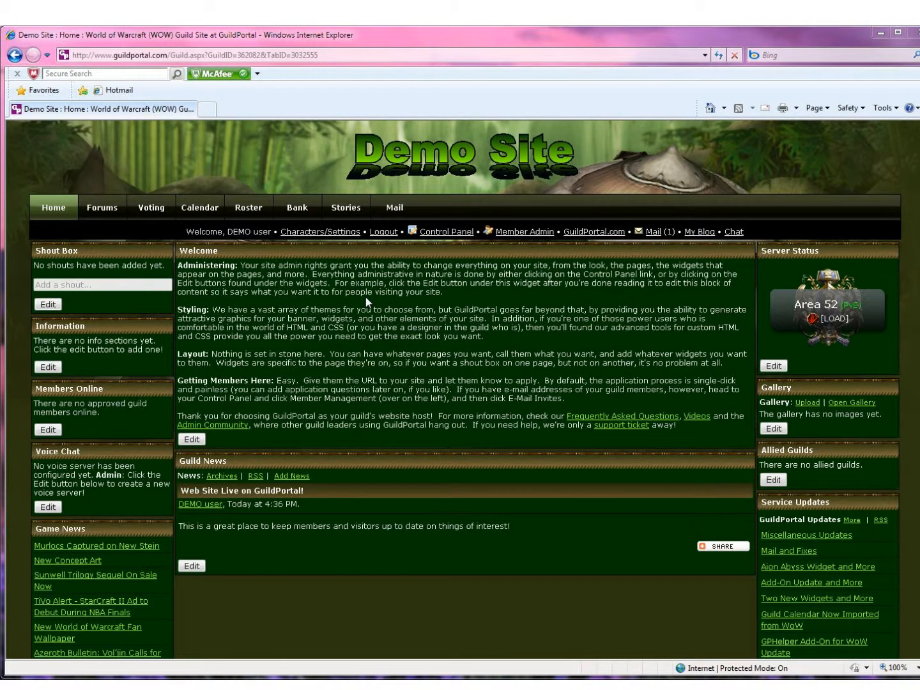
Step: Open the Forums widget editor from the control panel, then close it and the control panel
left_click(446, 232)
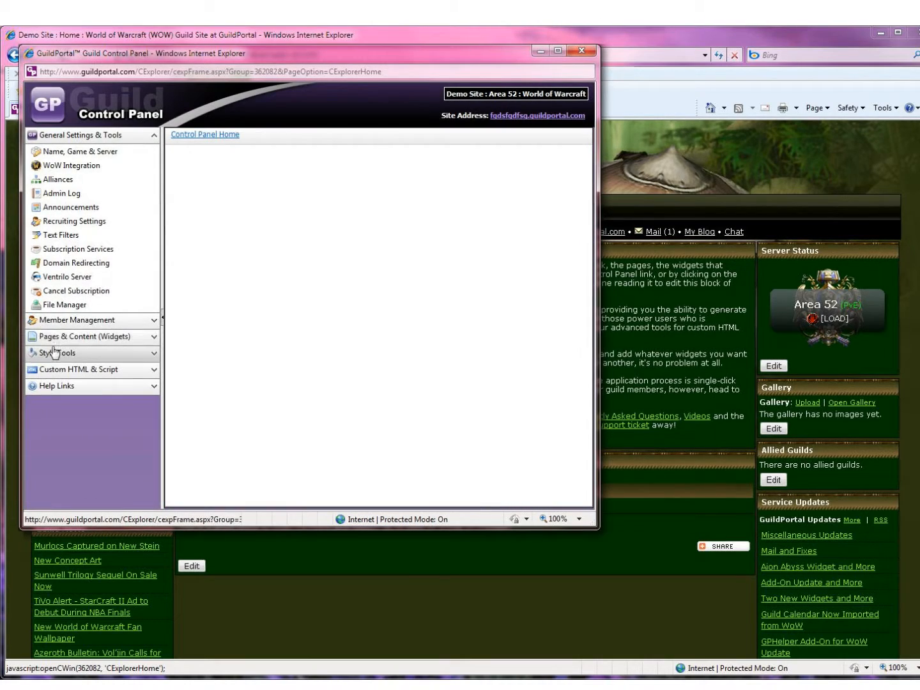
left_click(62, 337)
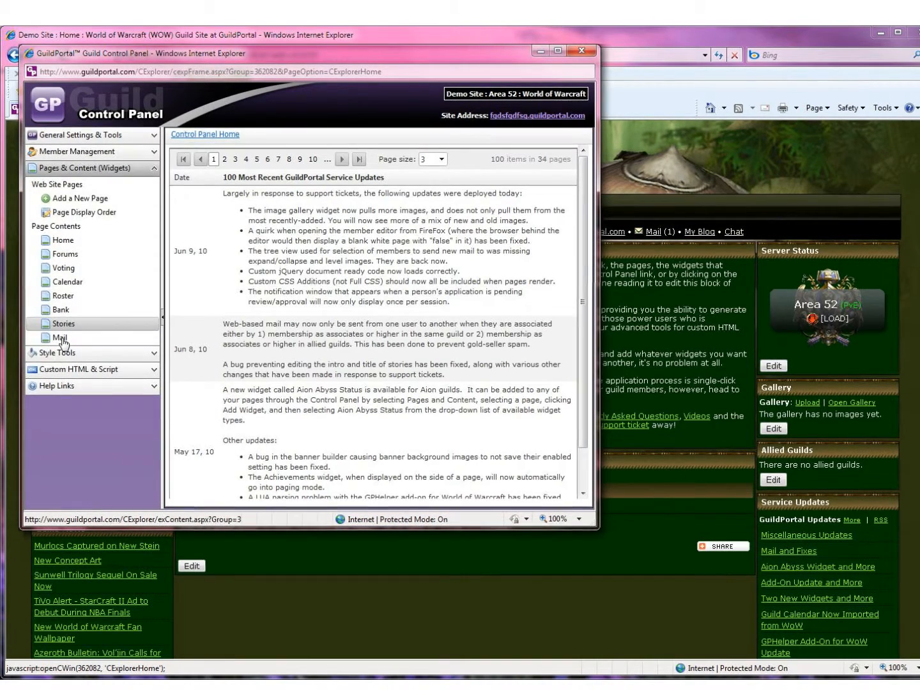
left_click(55, 256)
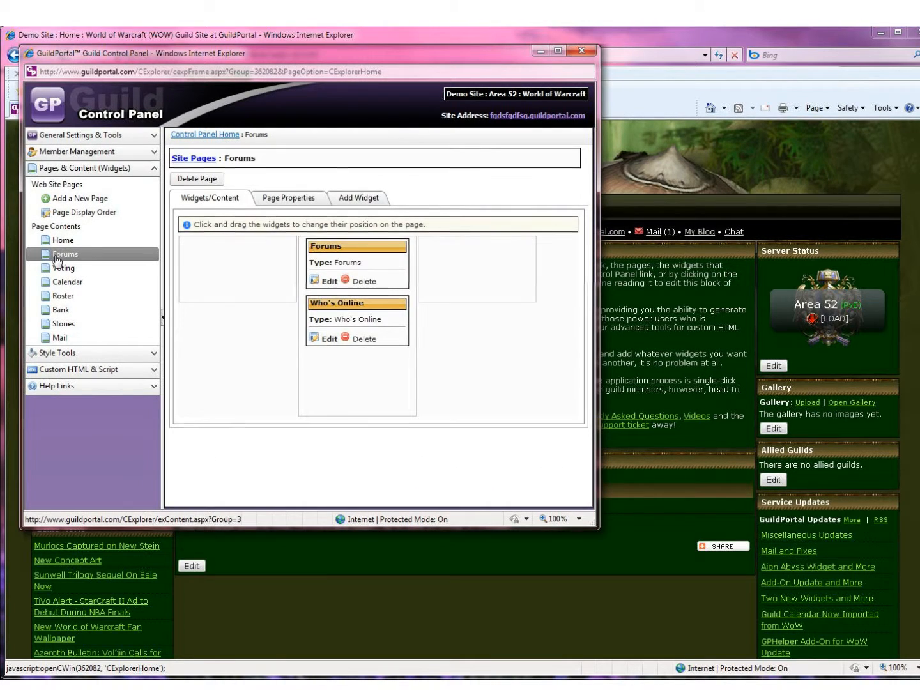
left_click(331, 282)
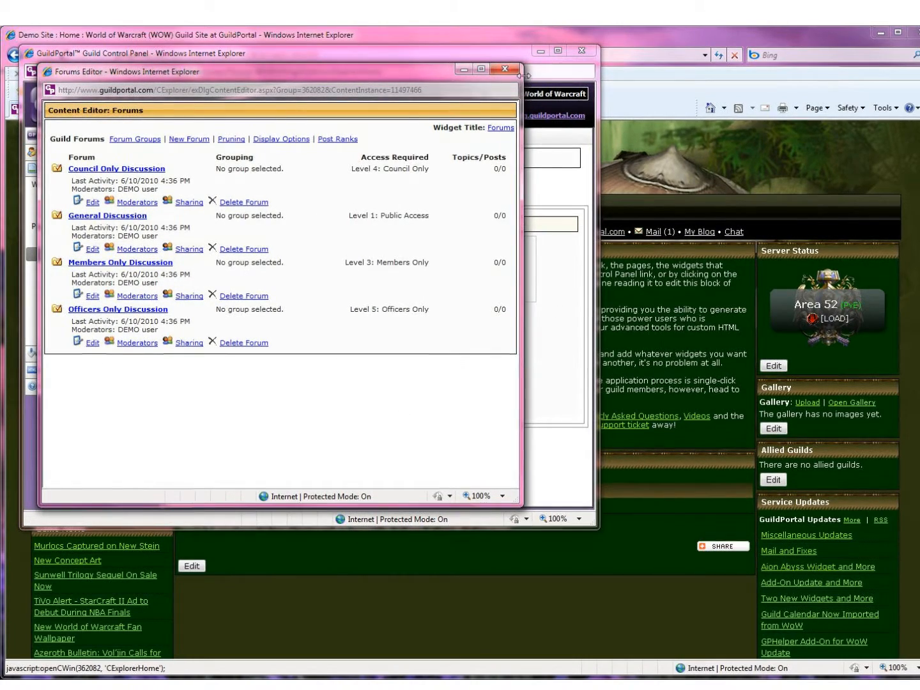
left_click(504, 68)
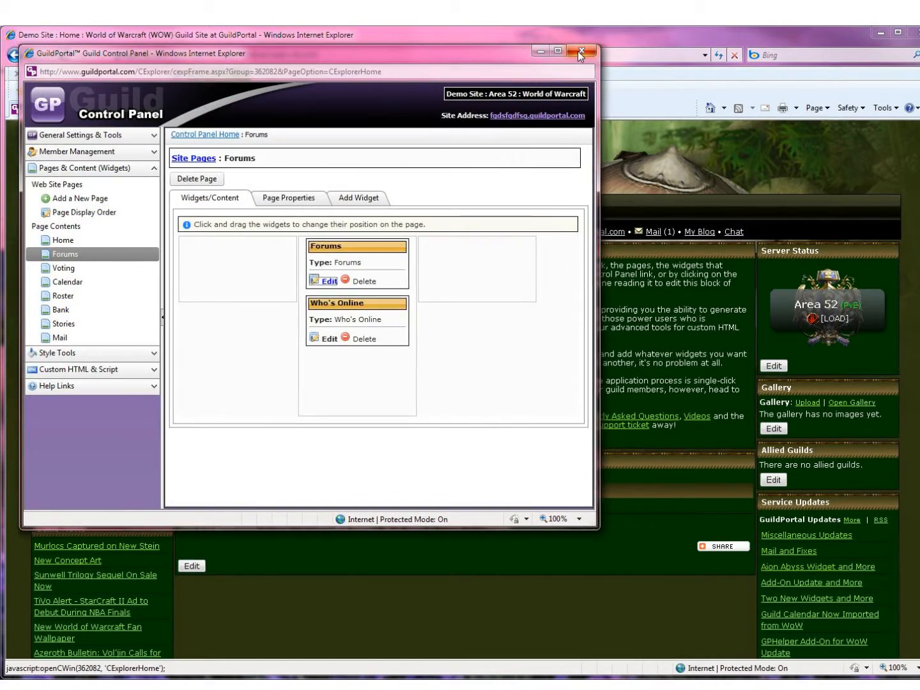
left_click(579, 51)
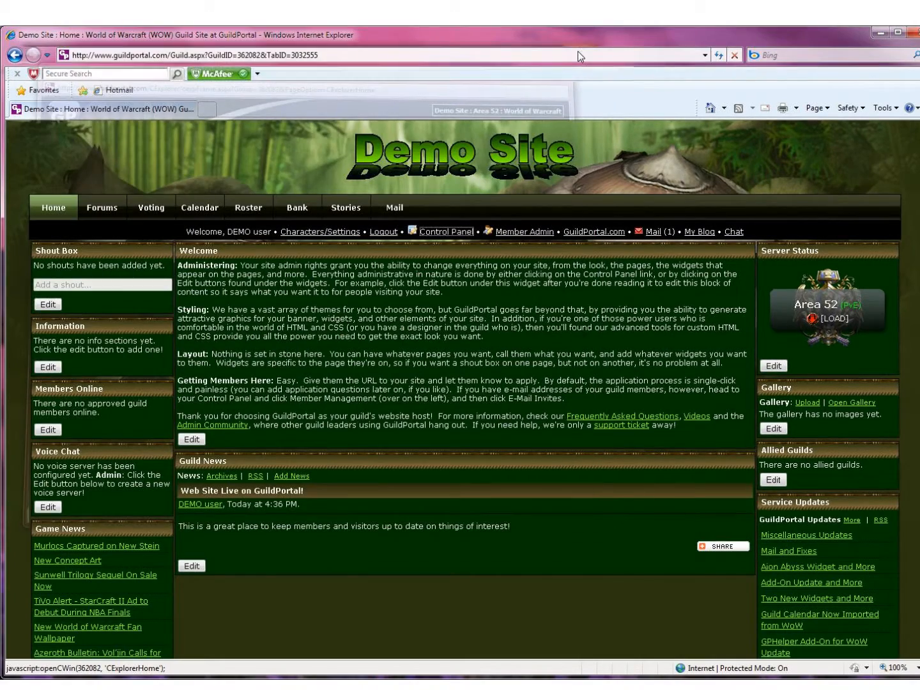
Step: Open the Guild Forums editor from the live Forums page and move it aside
left_click(106, 211)
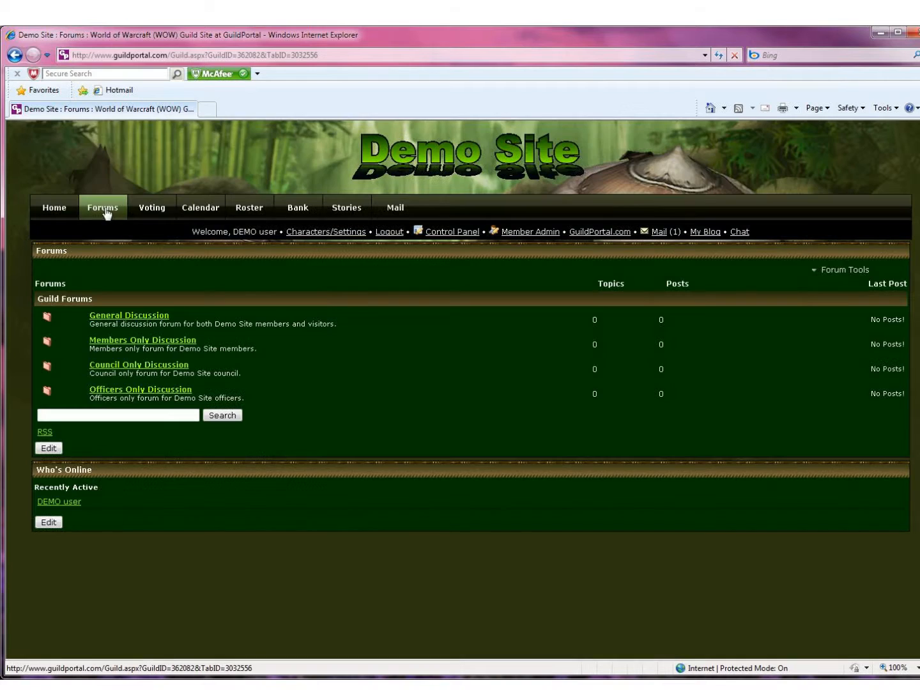
left_click(49, 448)
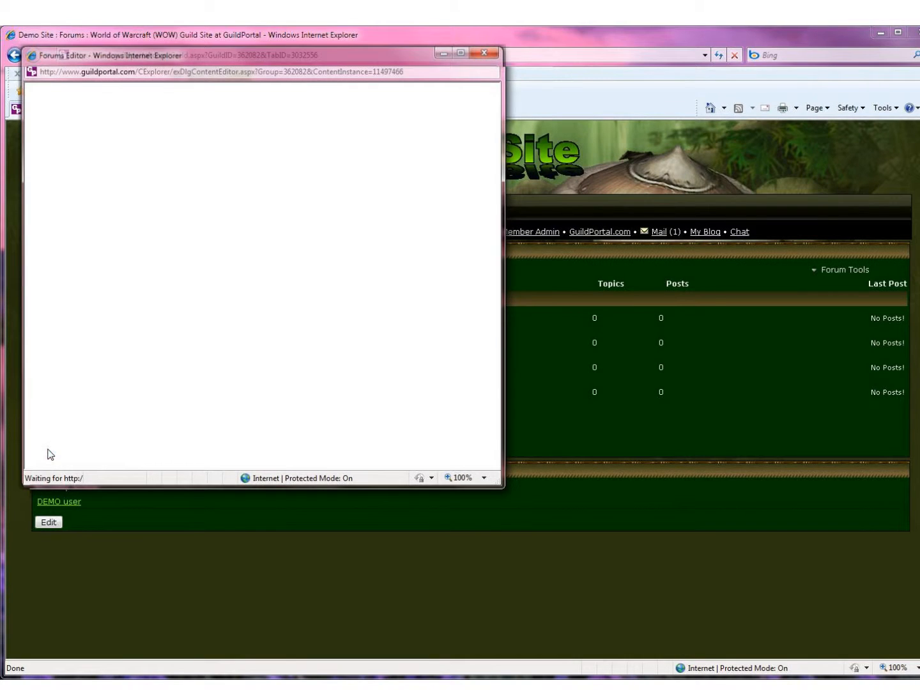
left_click_drag(221, 57, 544, 84)
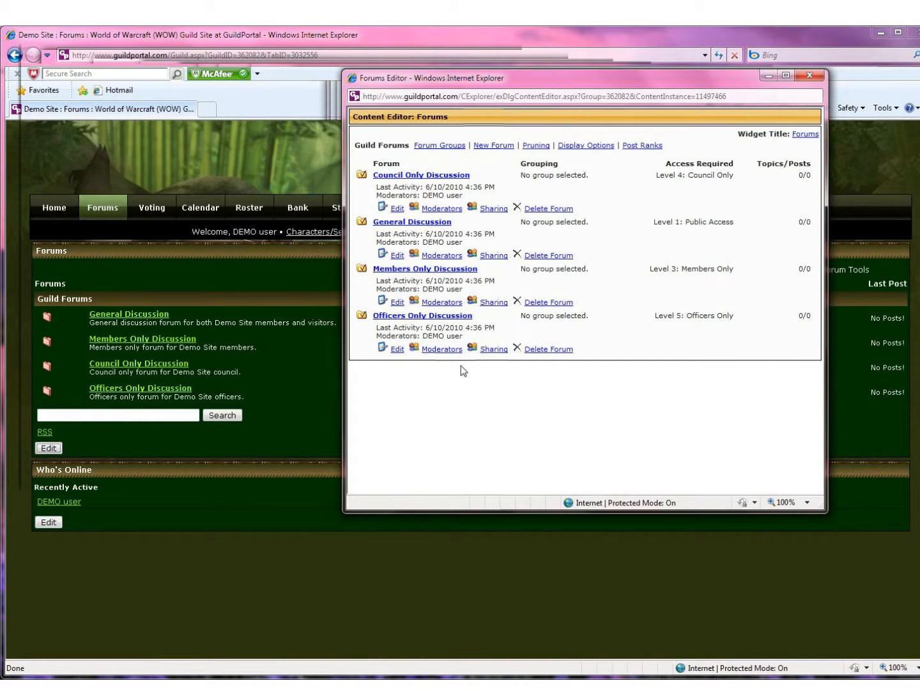
Step: Create a Monk forum with Level 2: Associate Access, display order 5 and description 'This is for Monk talk'
left_click(494, 145)
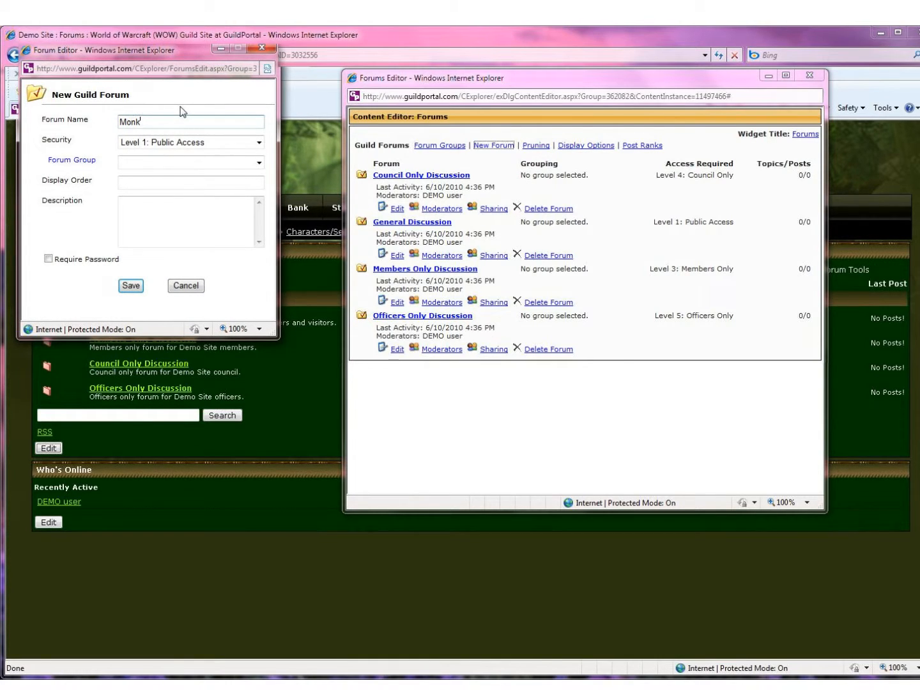
left_click(180, 143)
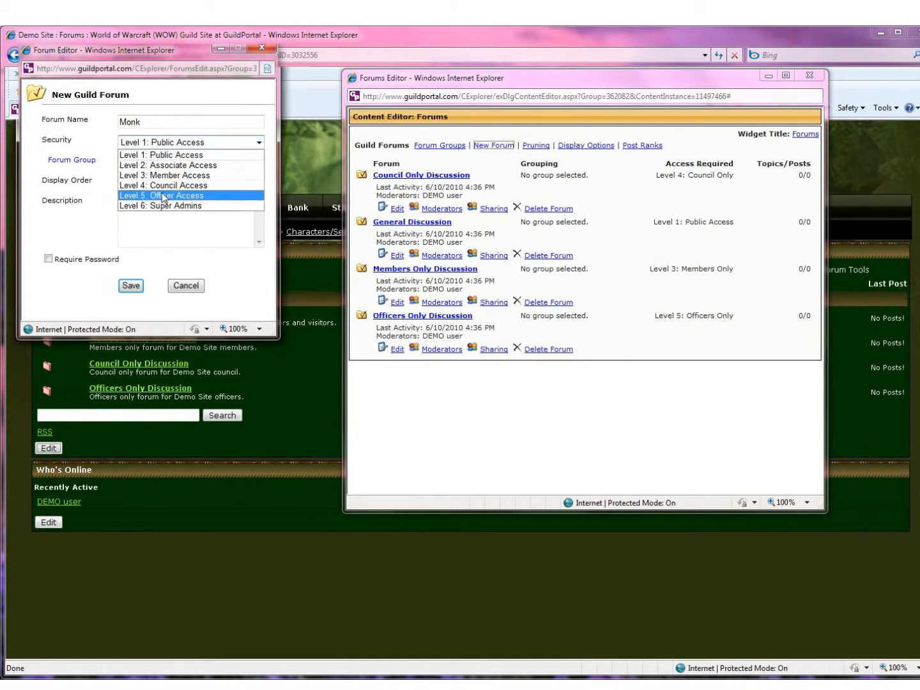
left_click(168, 167)
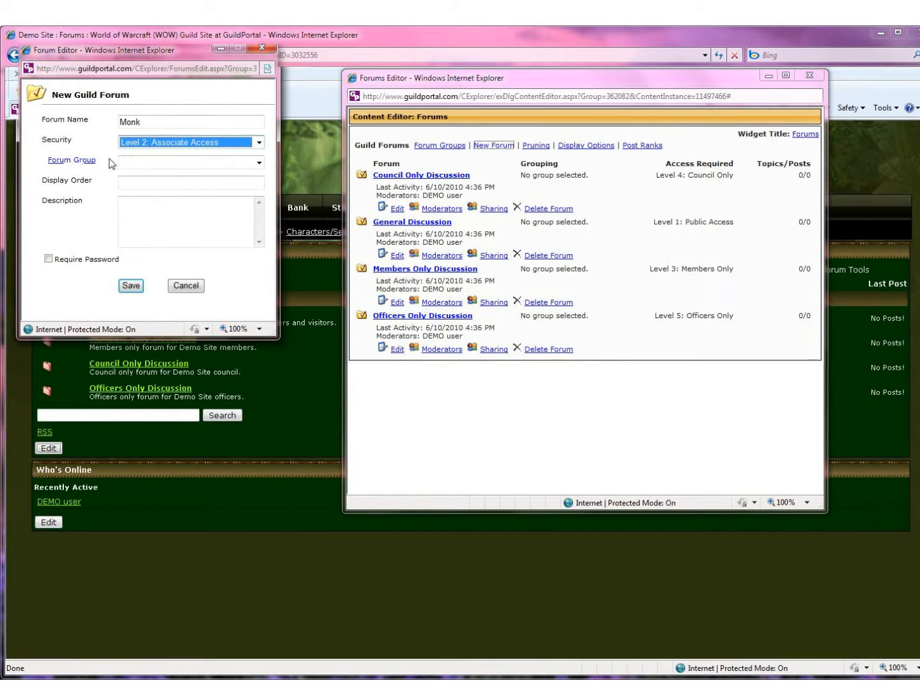
left_click(145, 177)
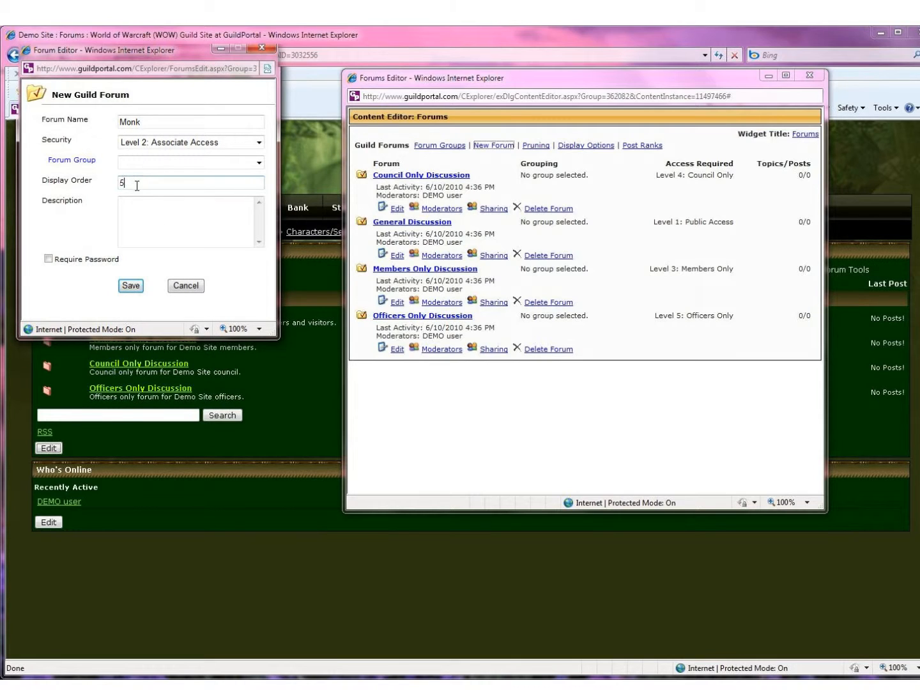
left_click(148, 224)
type("This is for Monk talk")
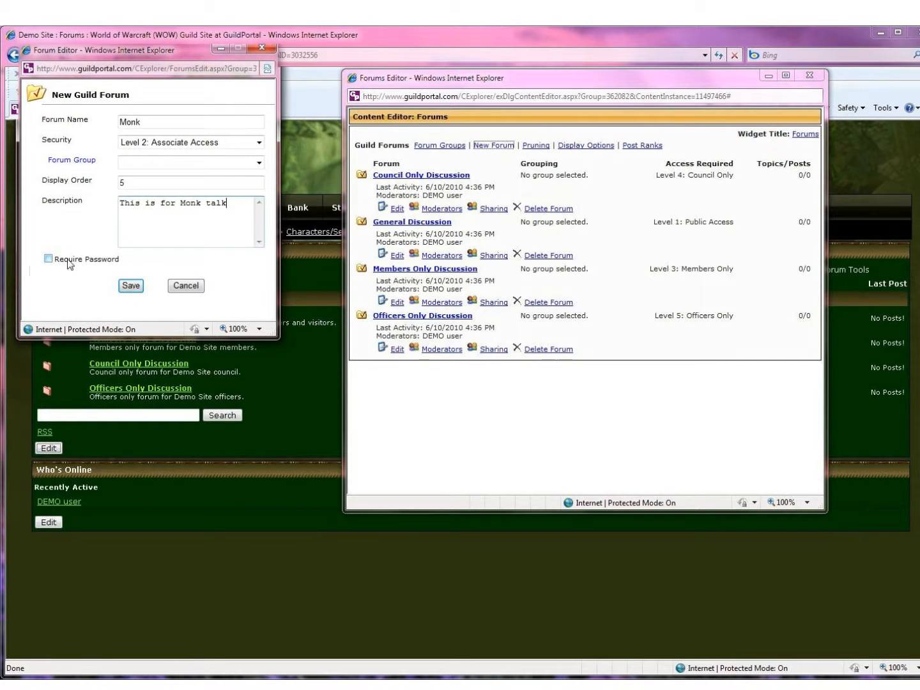
left_click(130, 288)
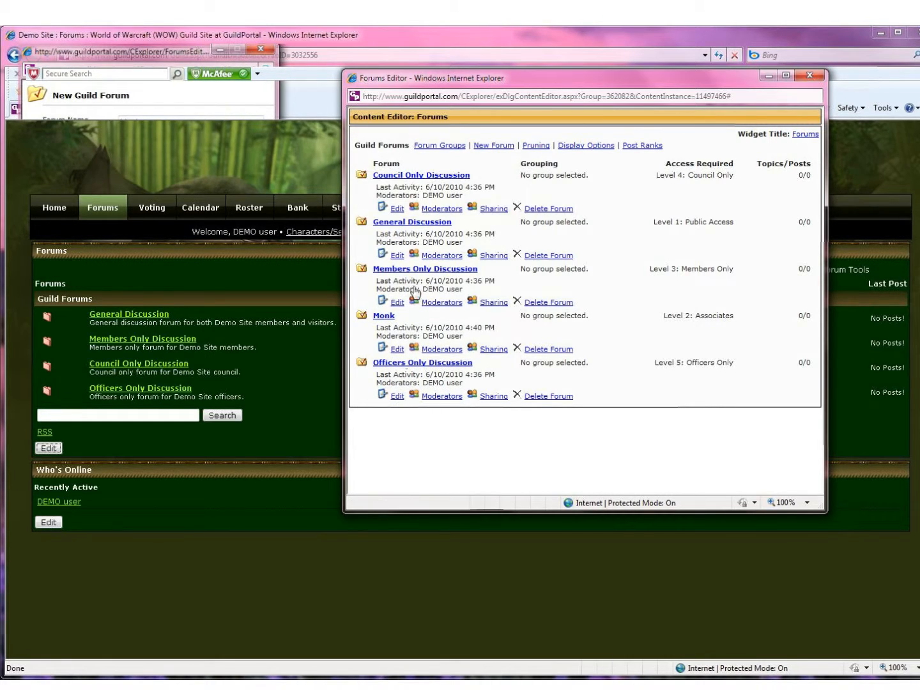
Step: Cut General Discussion's description down to 'General discussion', save, and reload the Forums page
left_click(384, 256)
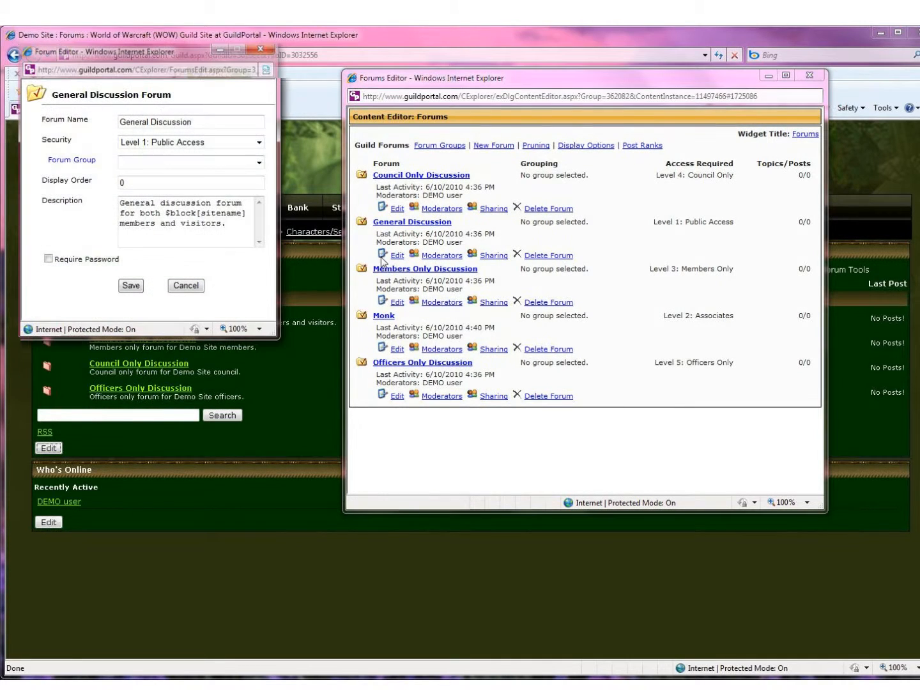
left_click_drag(152, 53, 546, 115)
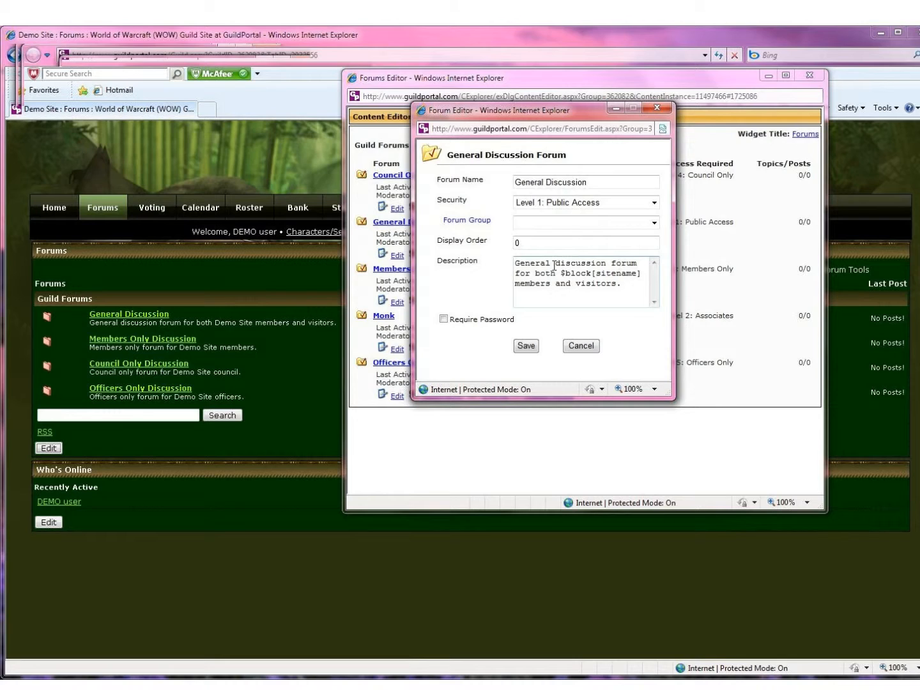
left_click_drag(611, 263, 616, 292)
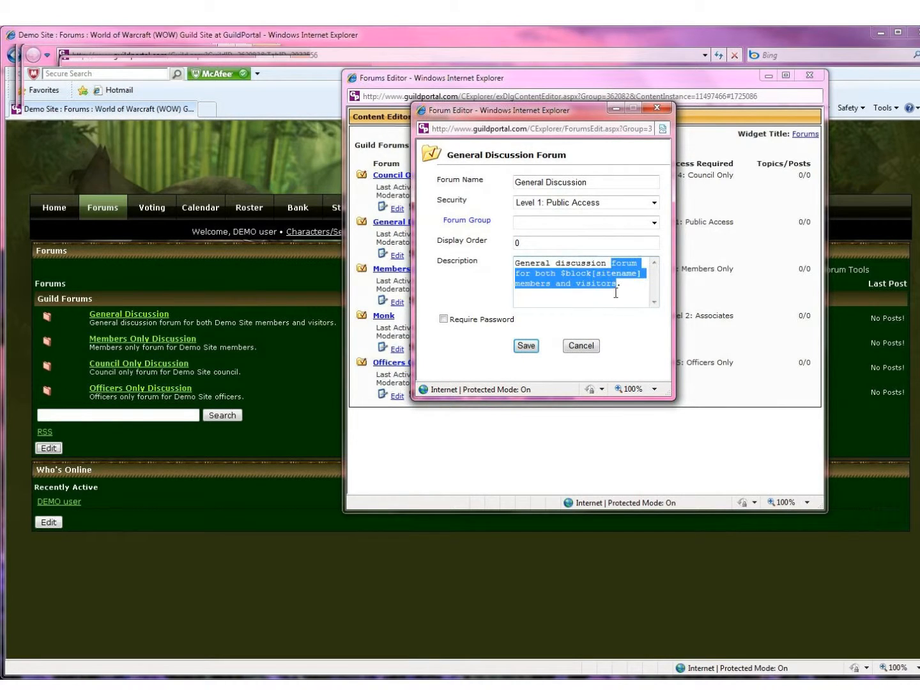
key("BackSpace")
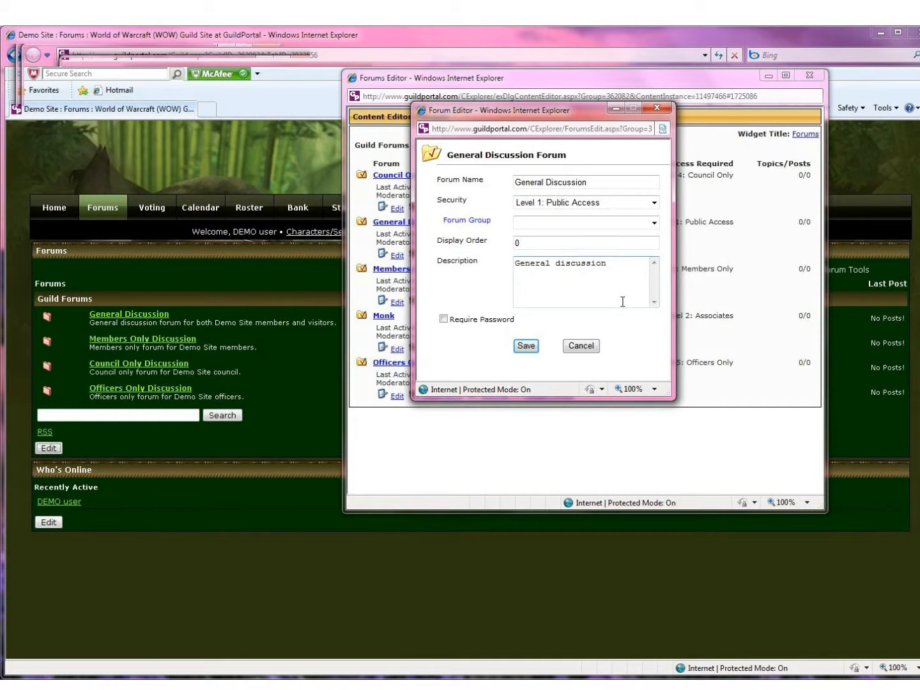
left_click(526, 346)
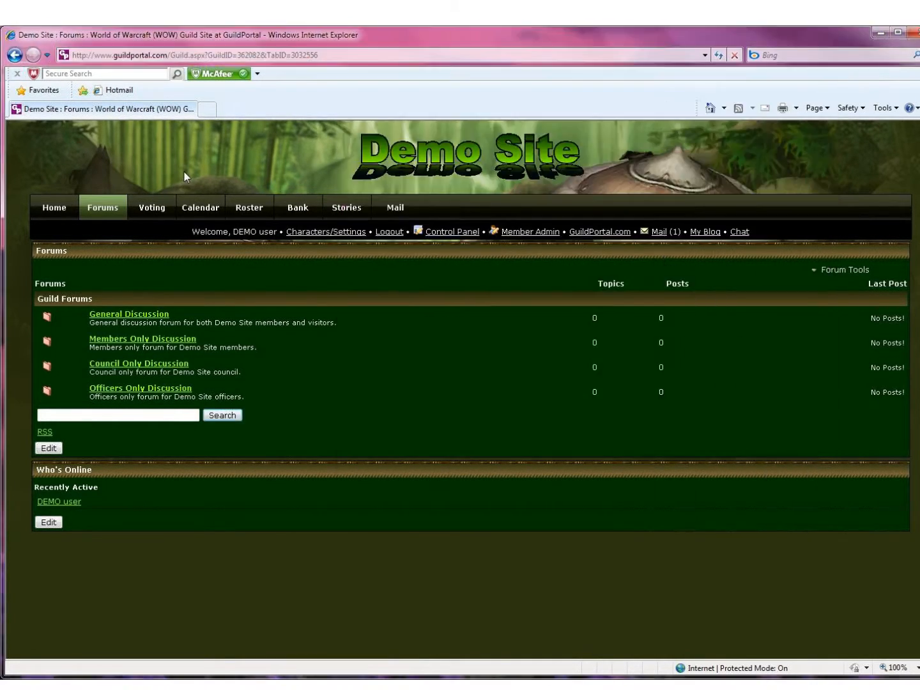
left_click(721, 55)
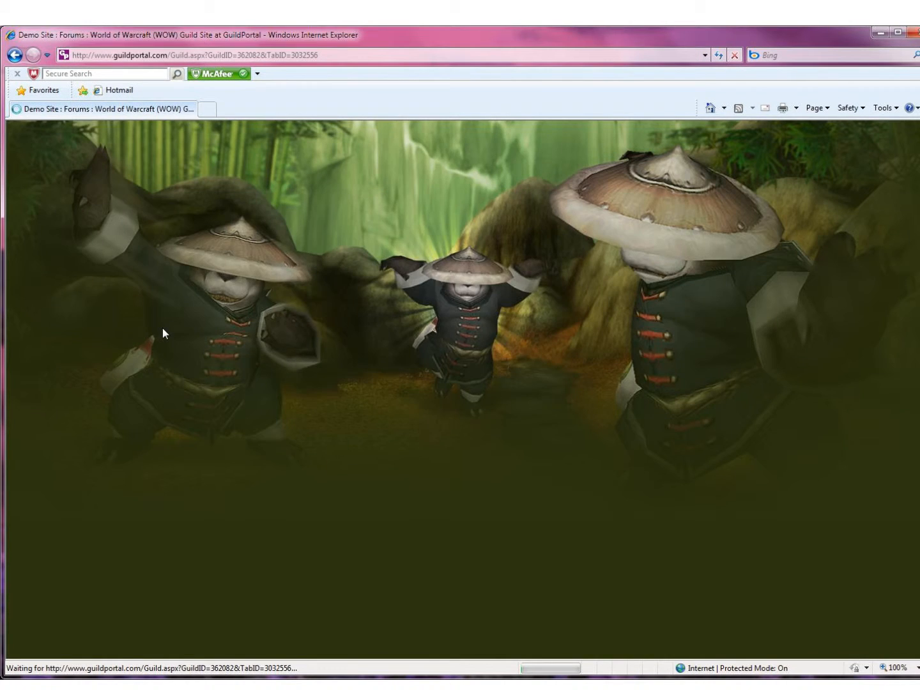
Step: Bring the Forums Editor forward and review General Discussion's moderators and admin list without changes
mouse_move(82, 679)
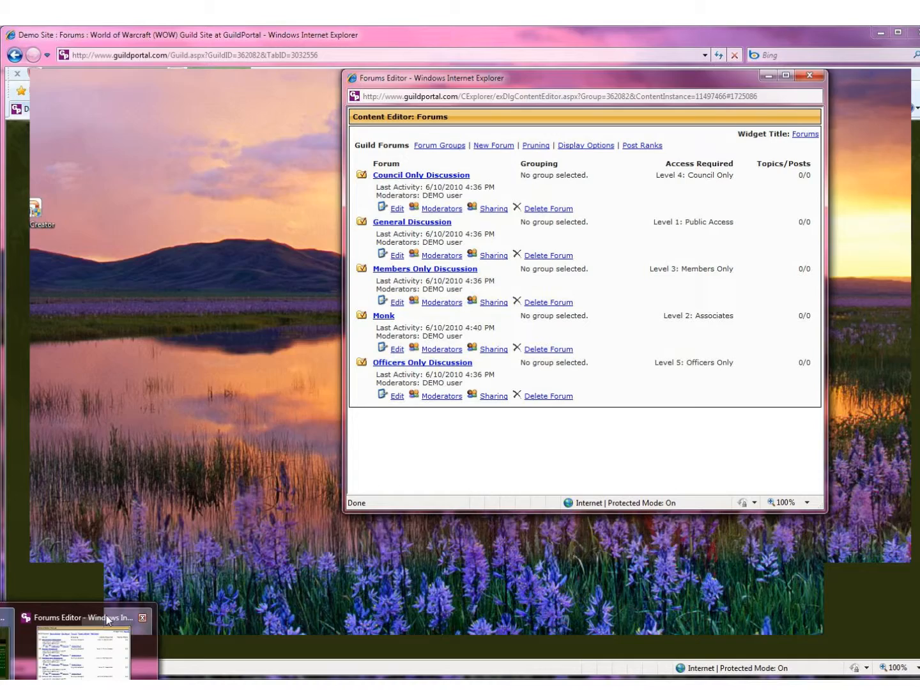
left_click(107, 618)
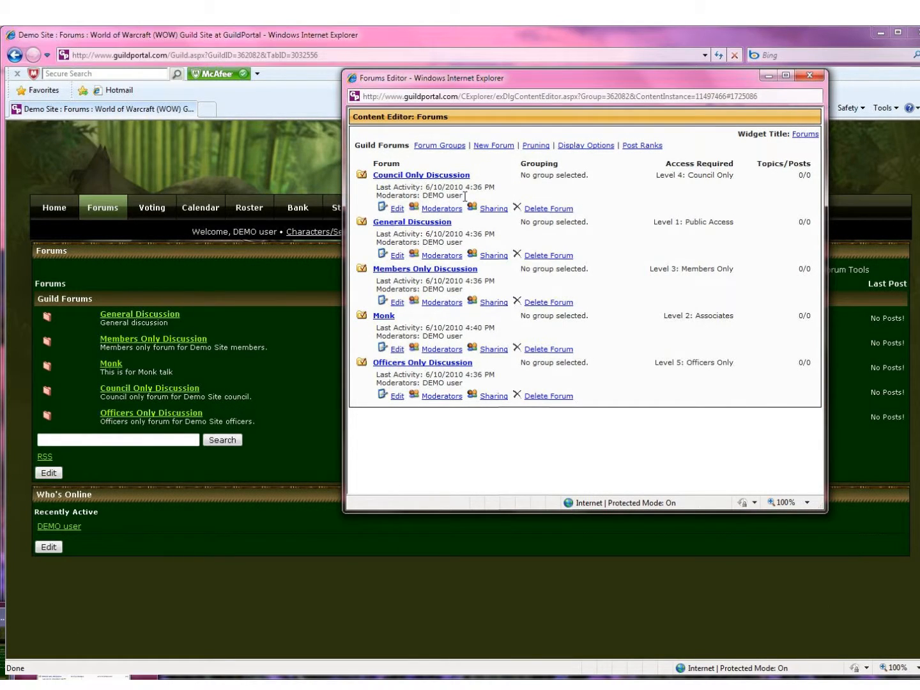
left_click(440, 256)
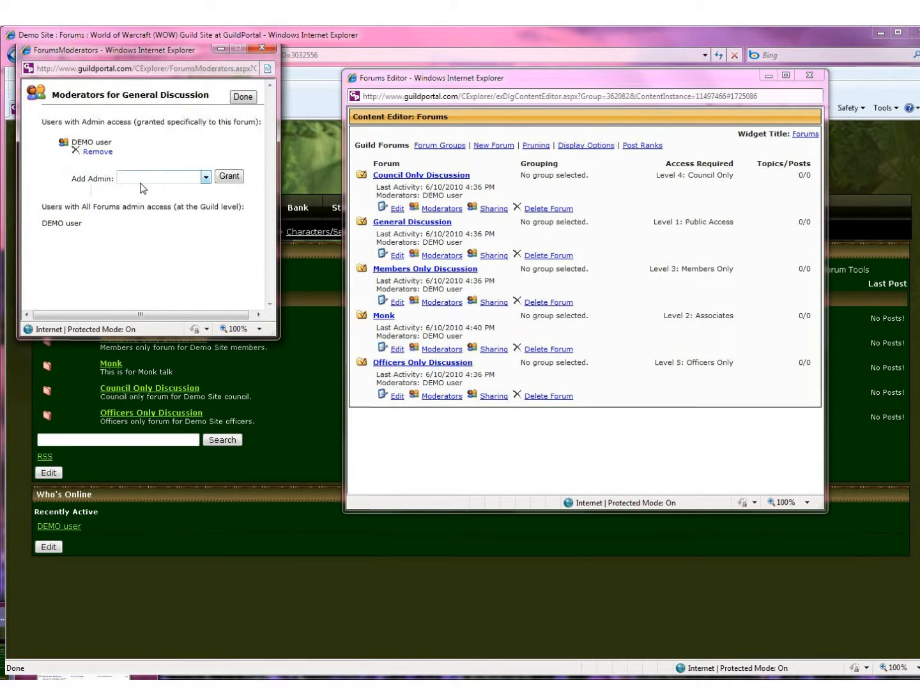
left_click(206, 179)
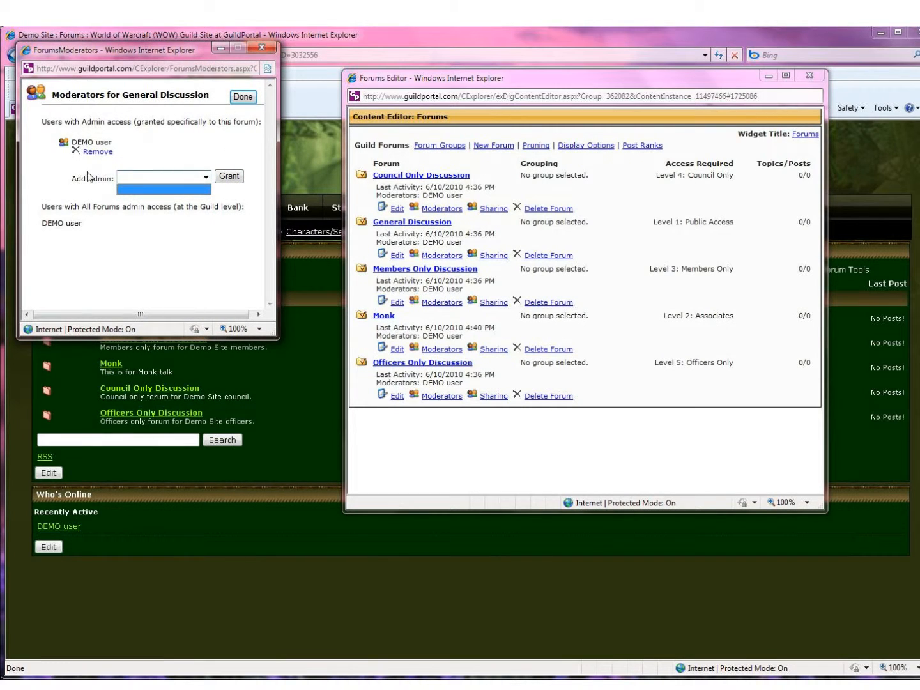
left_click(263, 49)
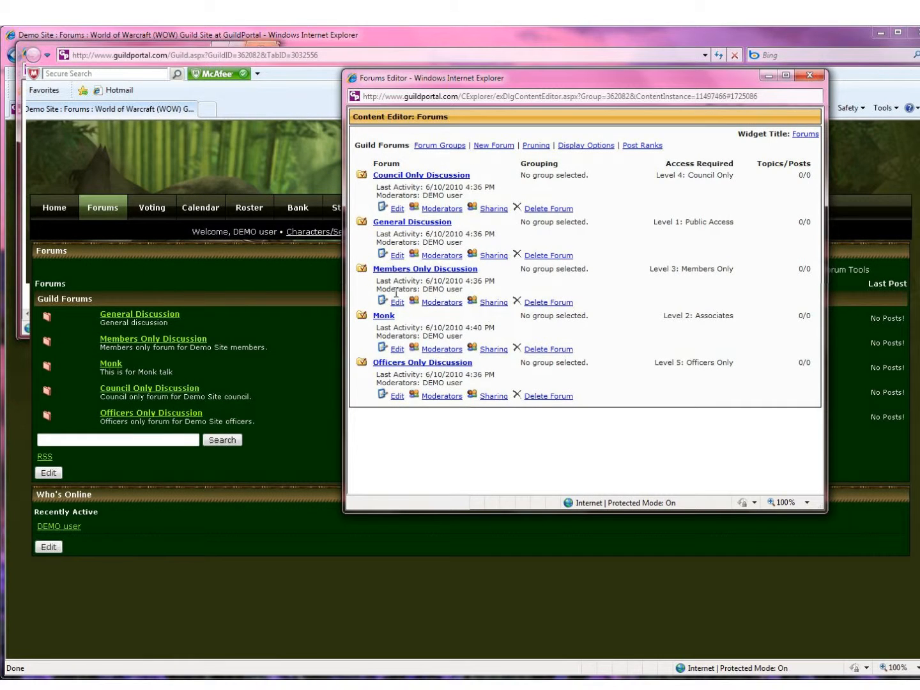
left_click_drag(380, 292, 444, 305)
left_click(476, 291)
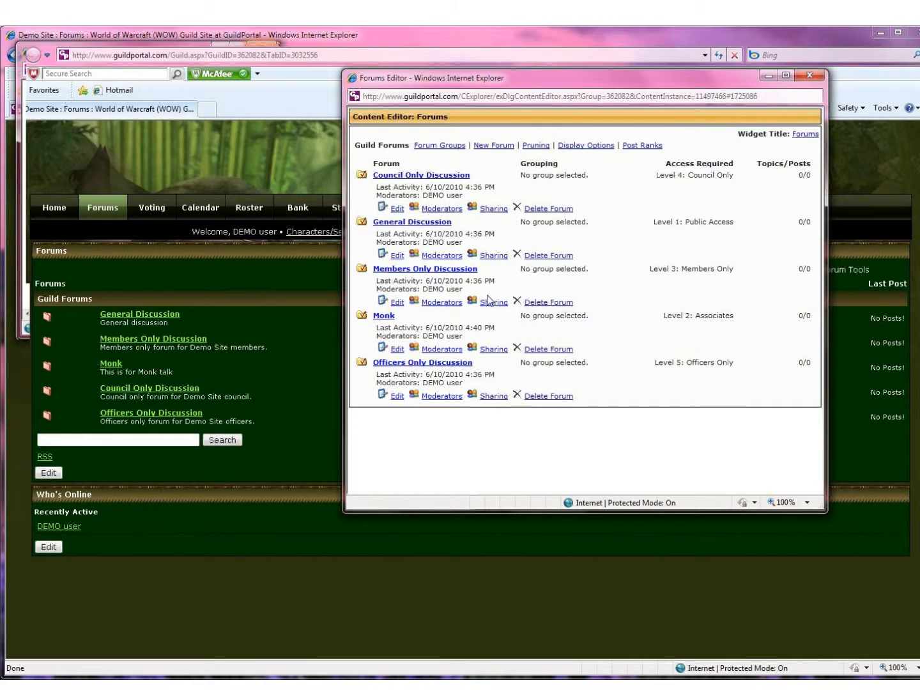
left_click(494, 302)
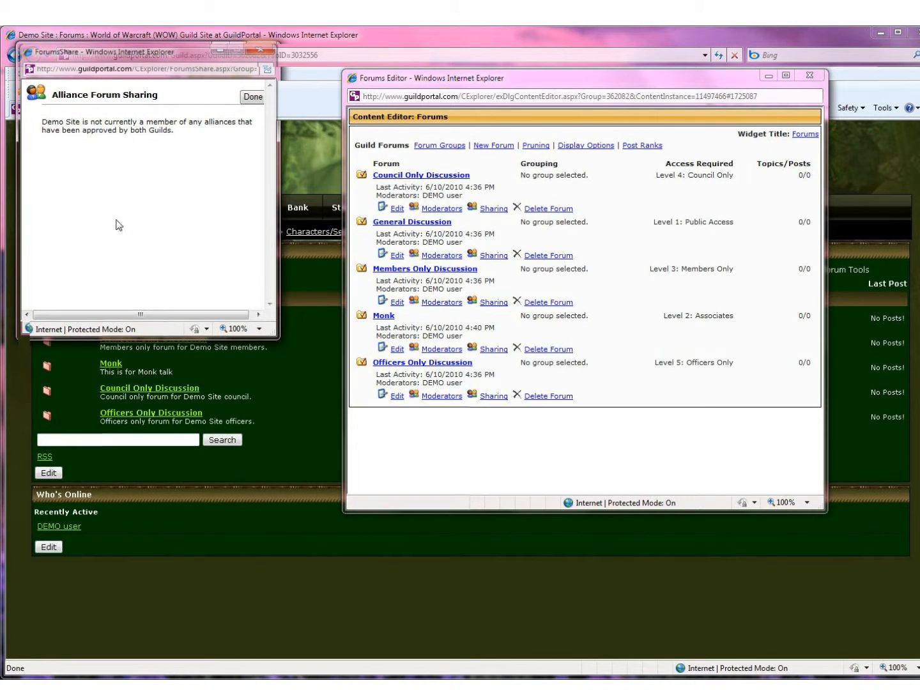
left_click_drag(192, 137, 57, 116)
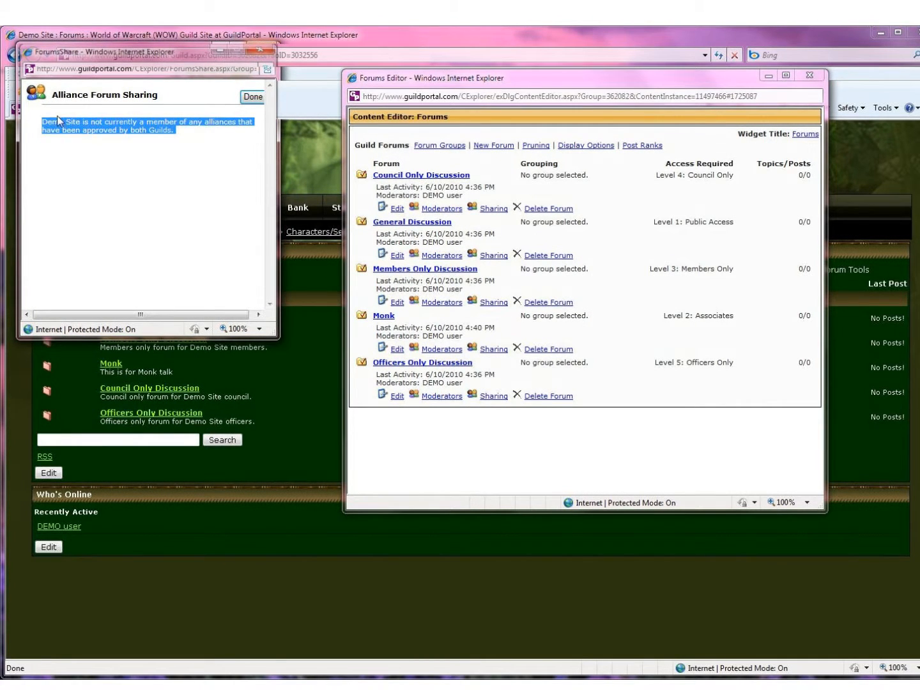
left_click(107, 174)
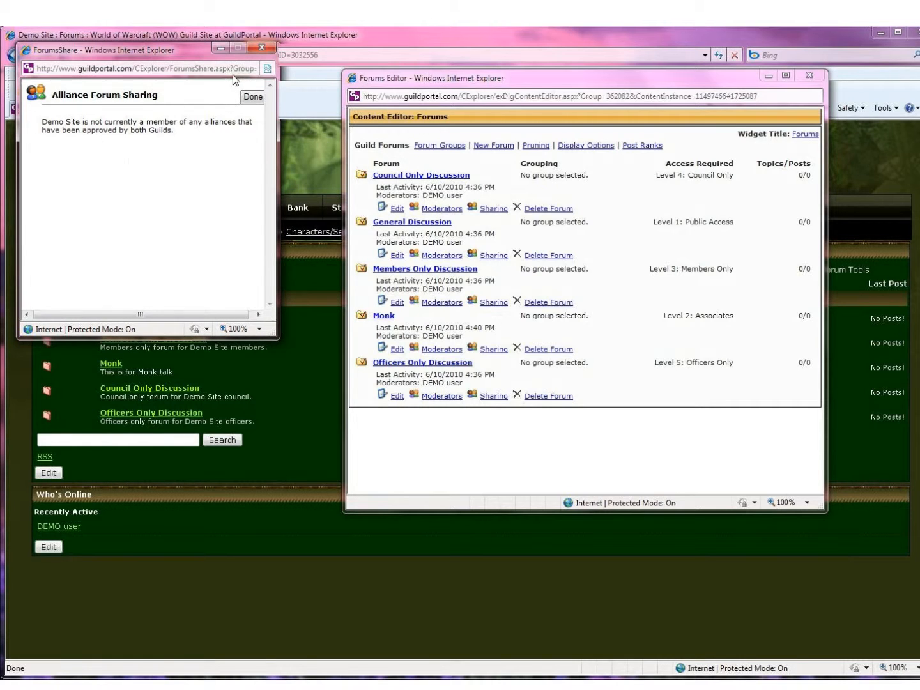
left_click(261, 48)
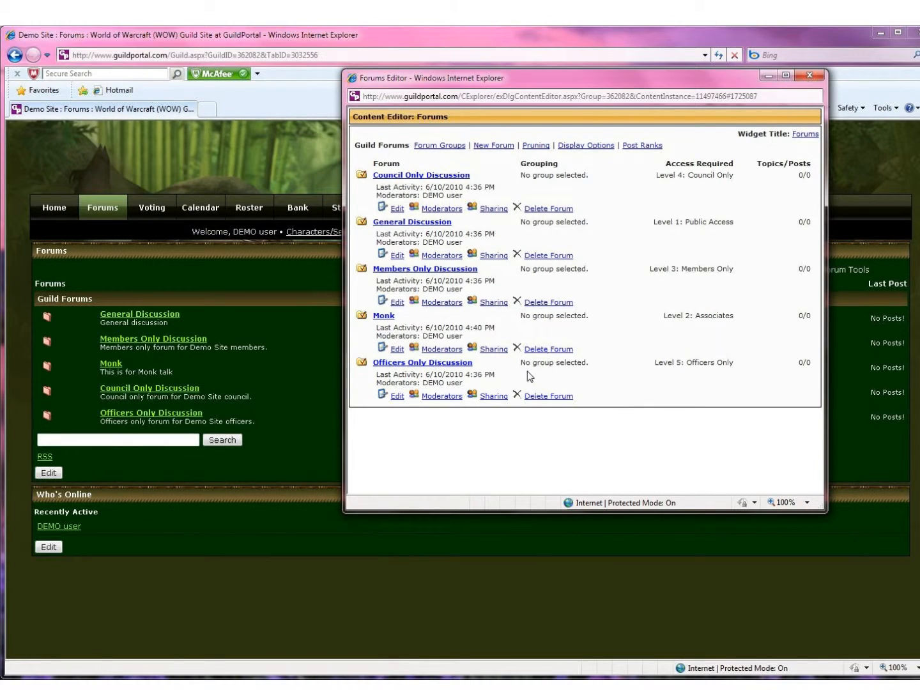
Step: Add a 'Class Talk' forum grouping with sort order 5
left_click(439, 147)
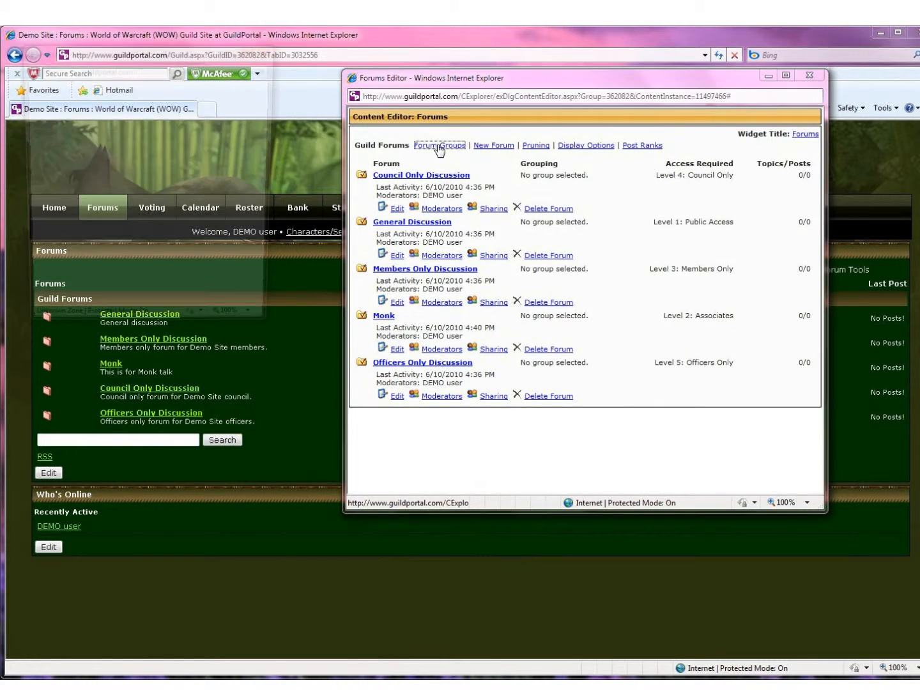
left_click_drag(162, 51, 467, 95)
left_click(472, 166)
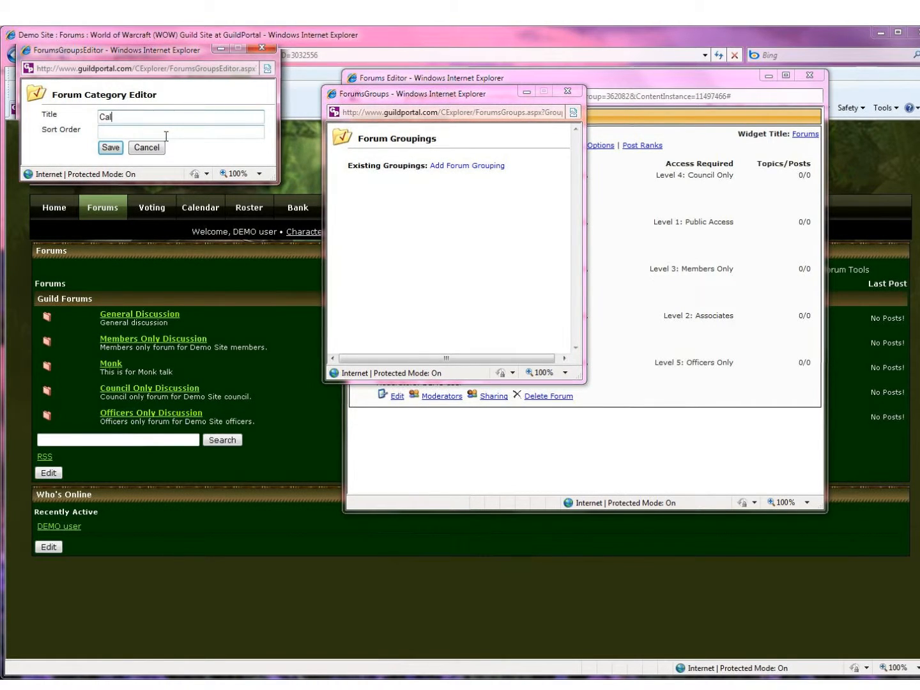
type("ass Tal")
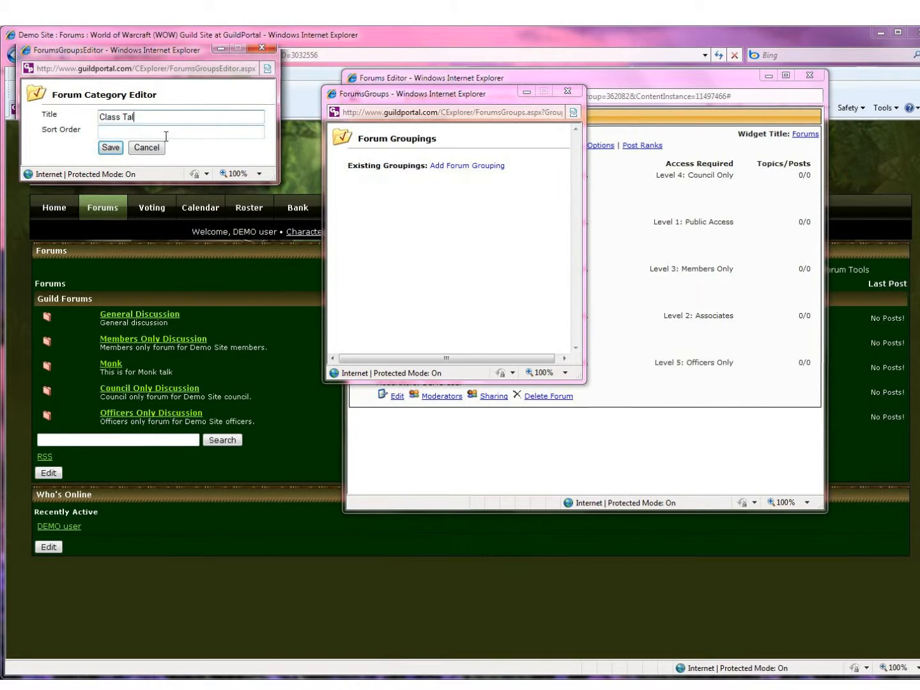
type("k")
left_click(104, 132)
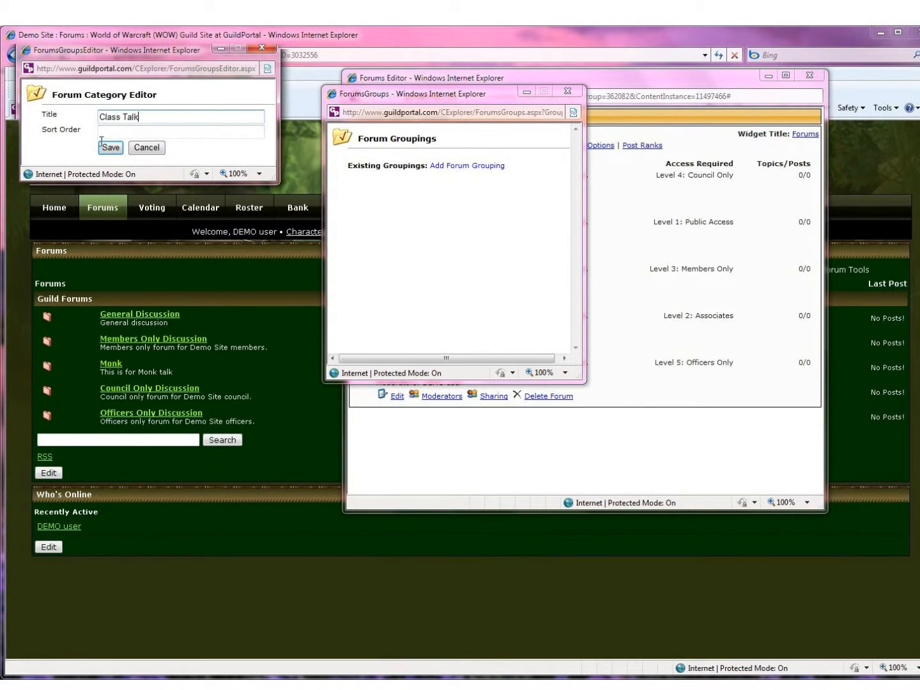
left_click(110, 148)
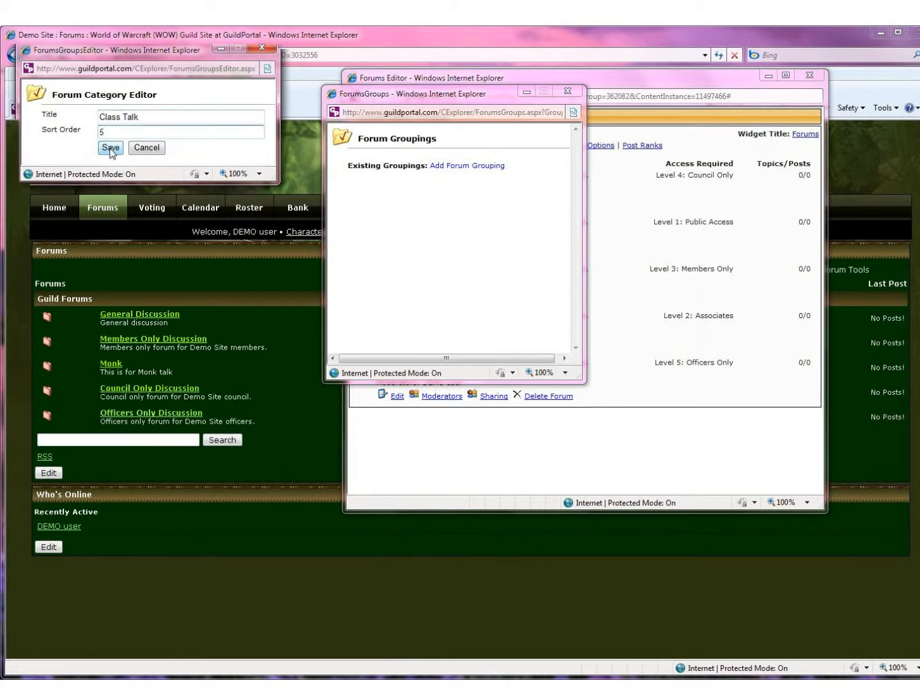
left_click(110, 148)
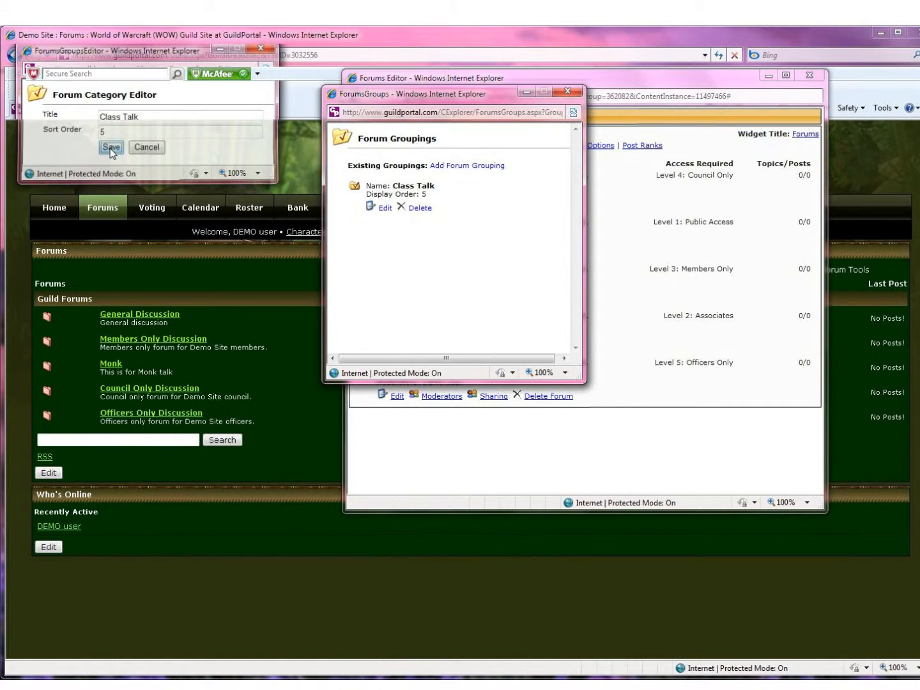
Step: Add an 'Officers' forum grouping with sort order 10 and close the groupings window
left_click(462, 166)
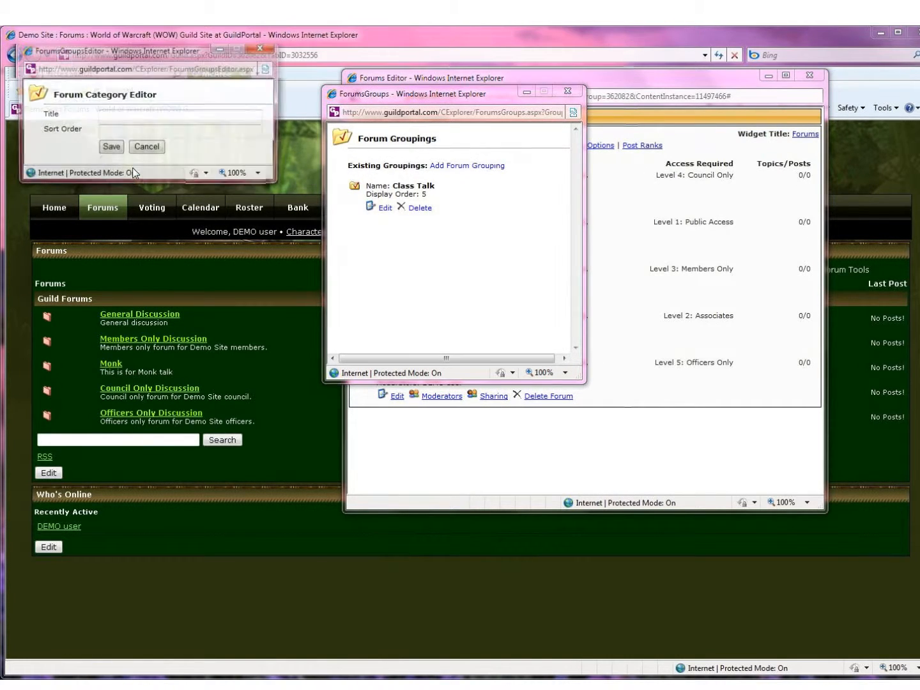
left_click(112, 119)
type("Officers")
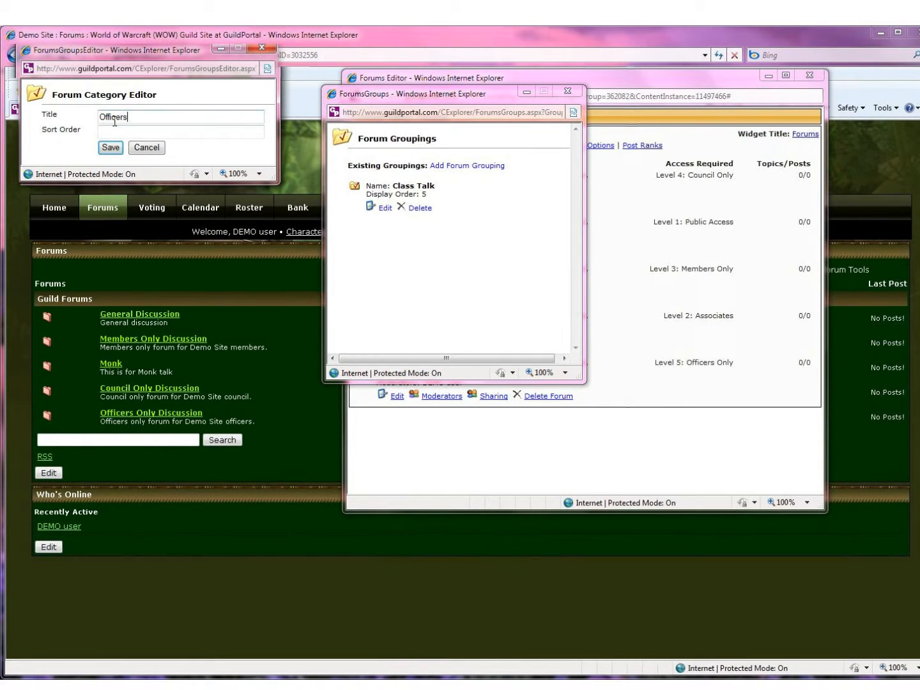
key("Tab")
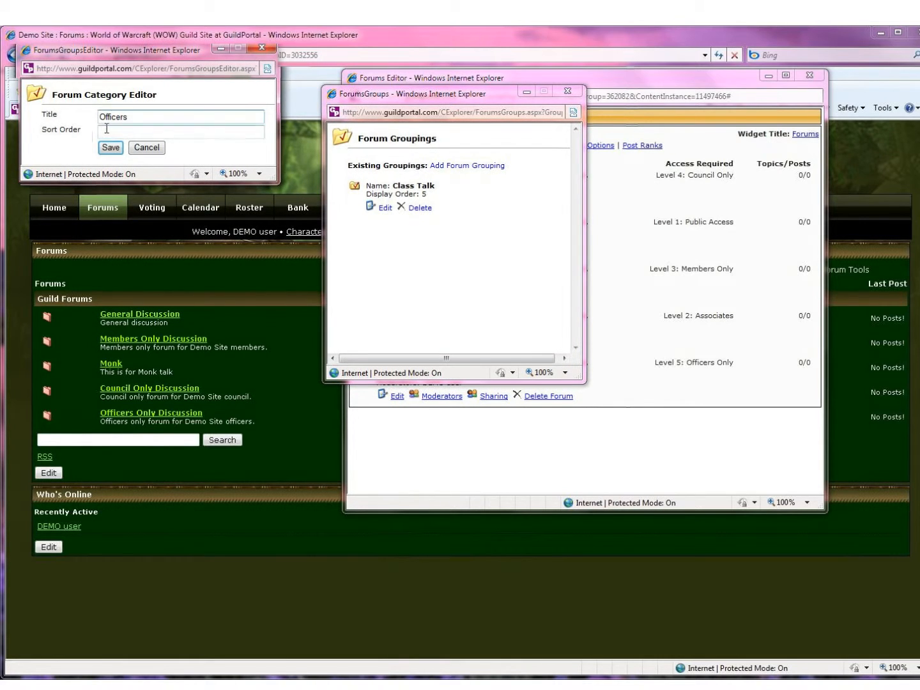
type("10")
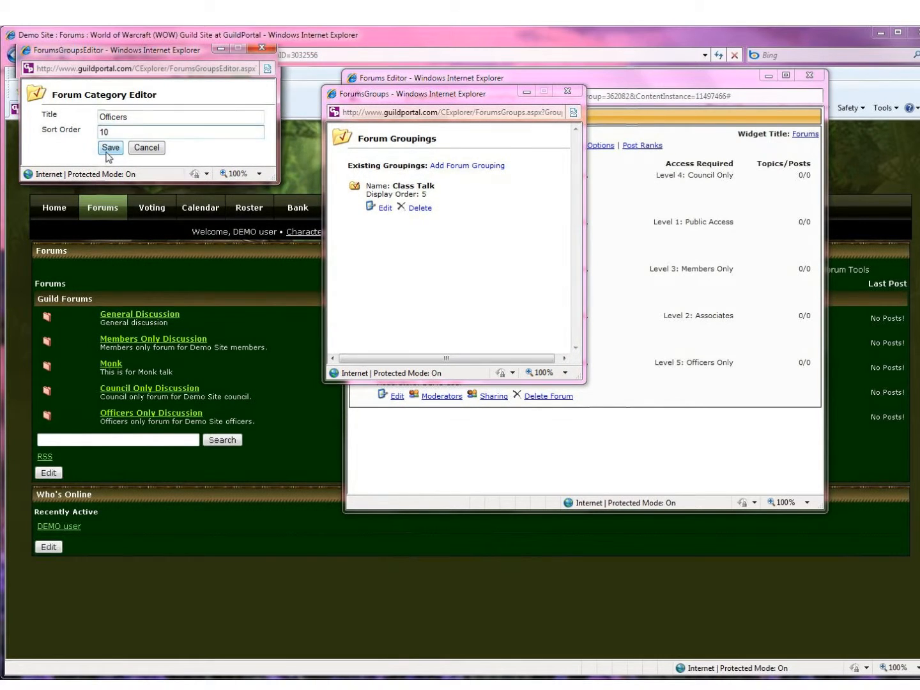
left_click(109, 148)
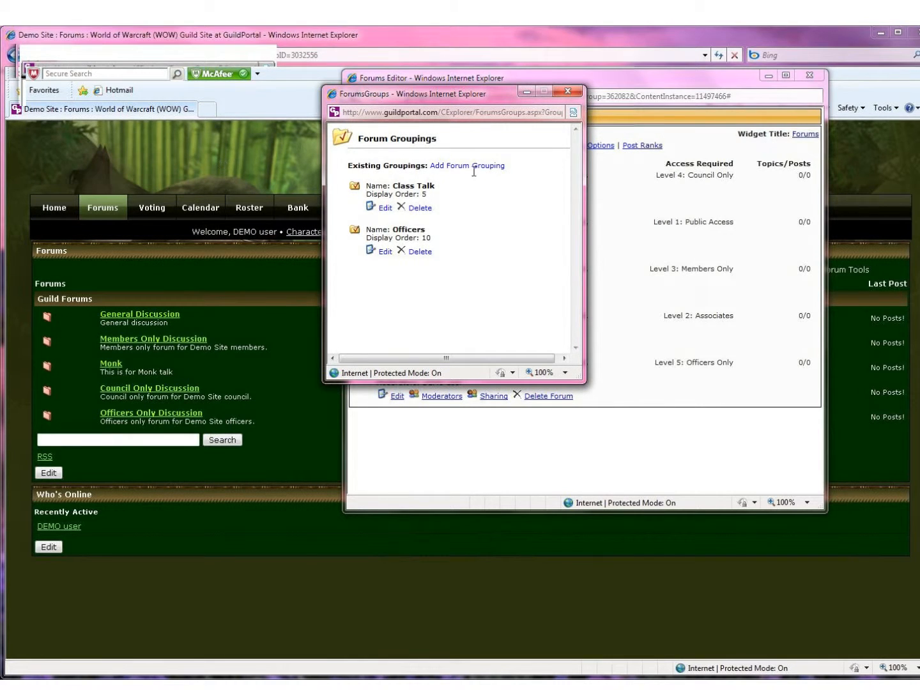
left_click(567, 92)
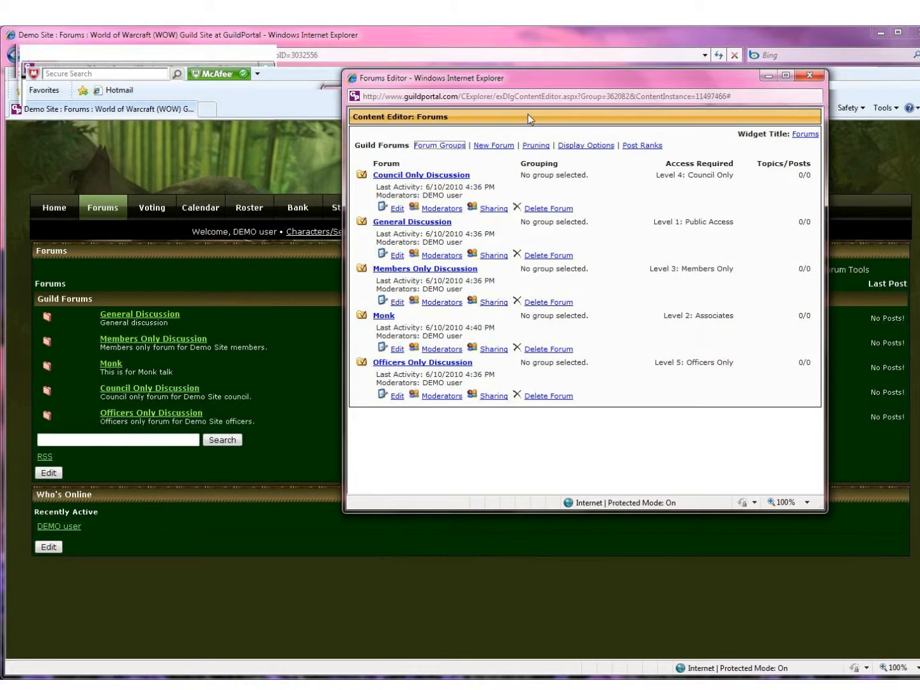
Step: Assign the Monk forum to the Class Talk group and save it
left_click(386, 318)
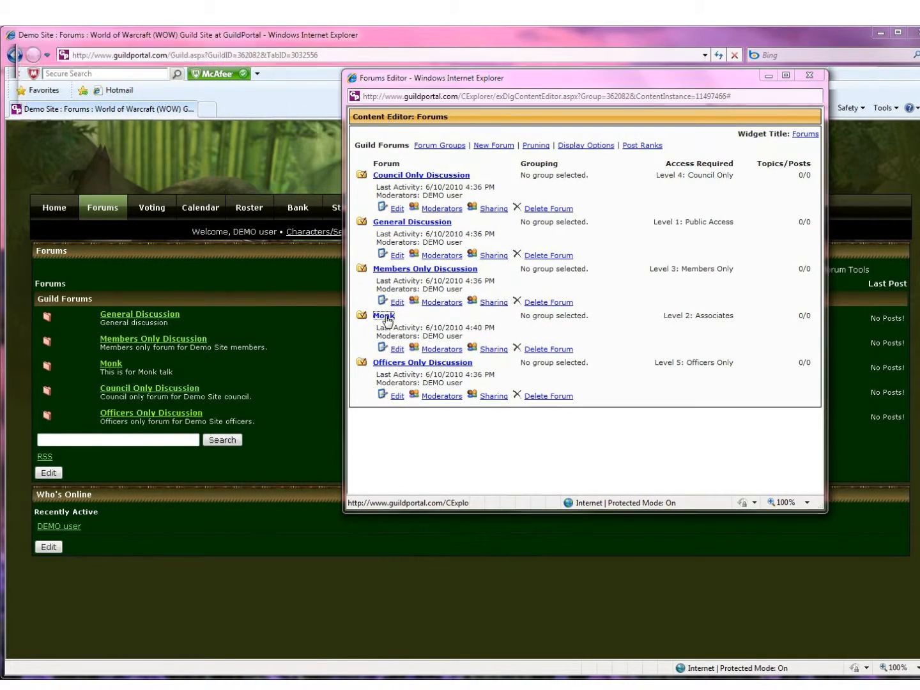
left_click(259, 162)
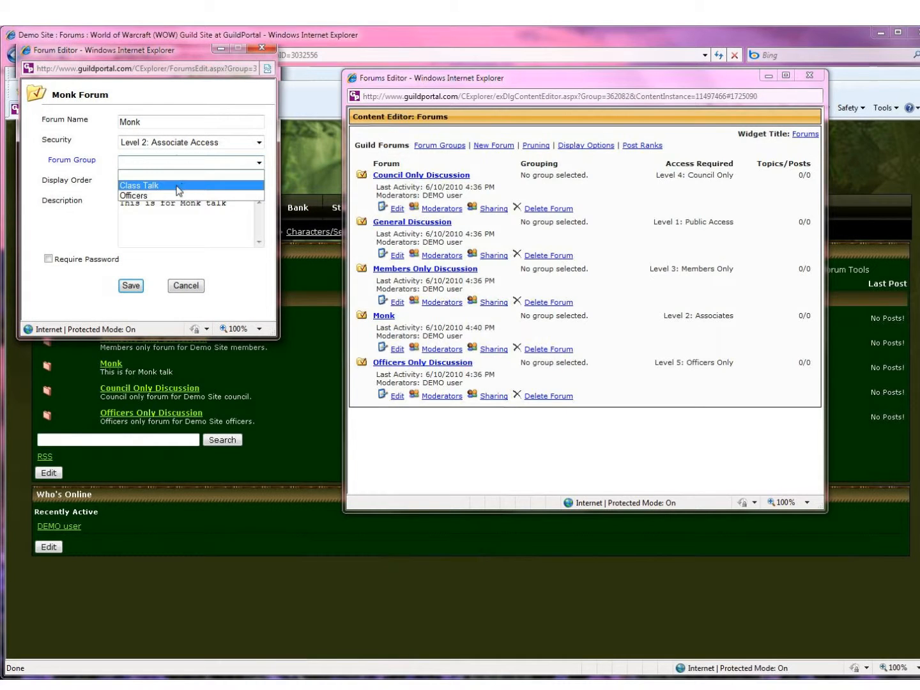
left_click(155, 186)
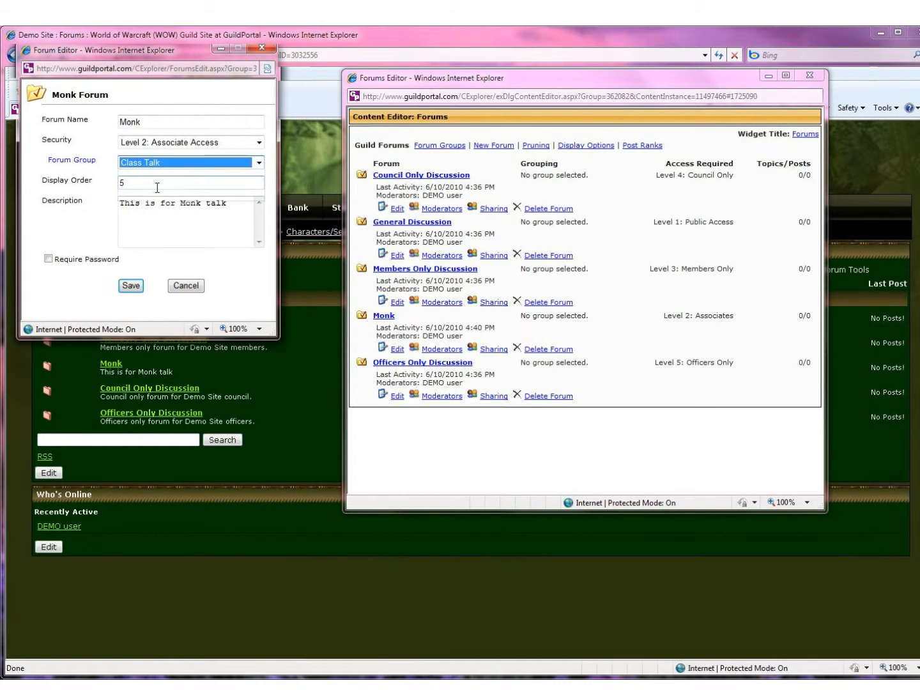
left_click(131, 286)
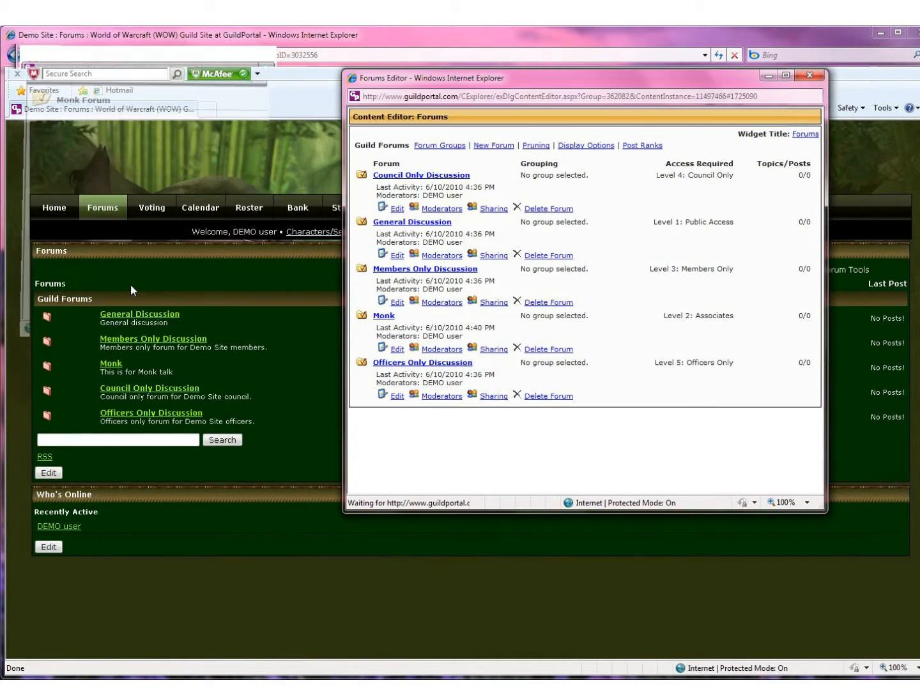
Step: Move Officers Only Discussion into the Officers group, save, and reload the Forums page
left_click(392, 362)
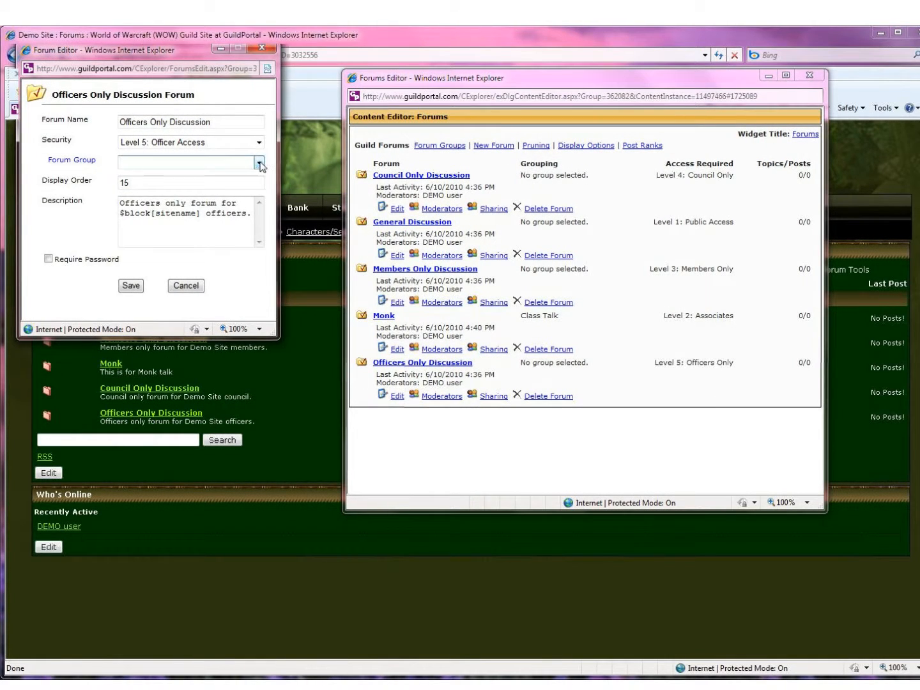
left_click(259, 162)
left_click(154, 196)
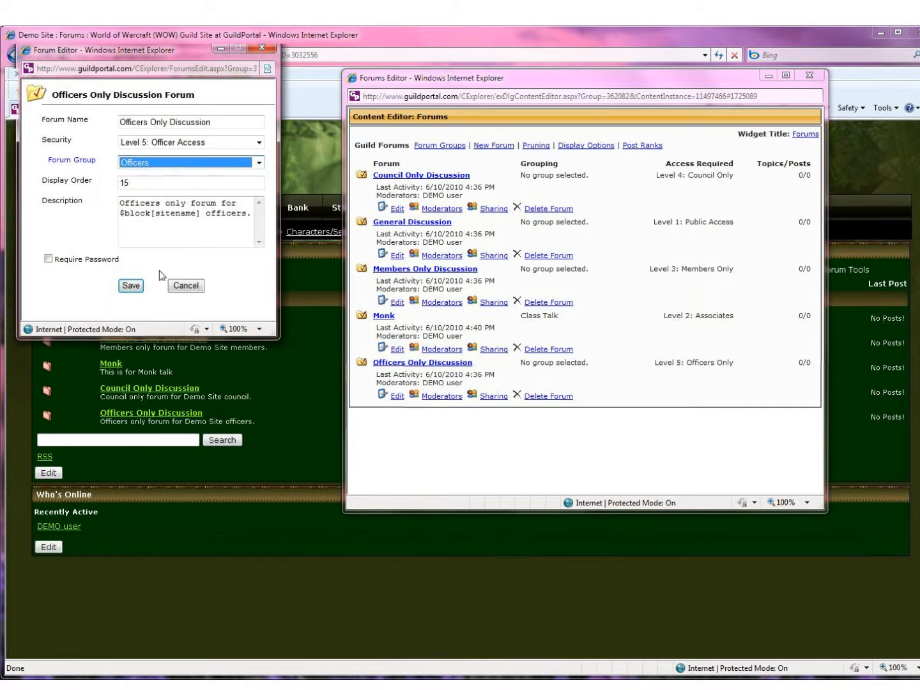
left_click(128, 288)
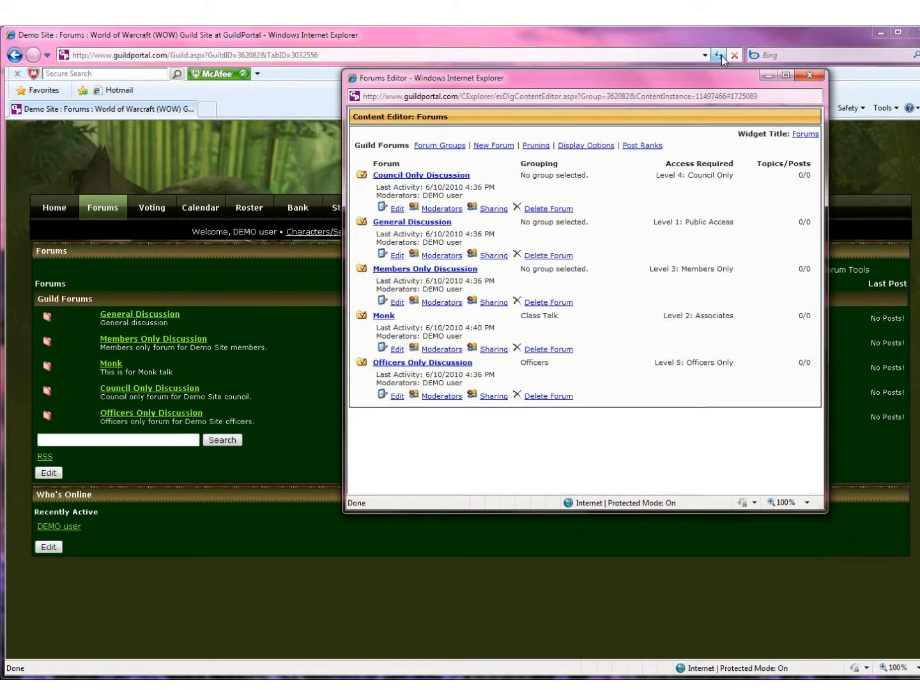
left_click(719, 55)
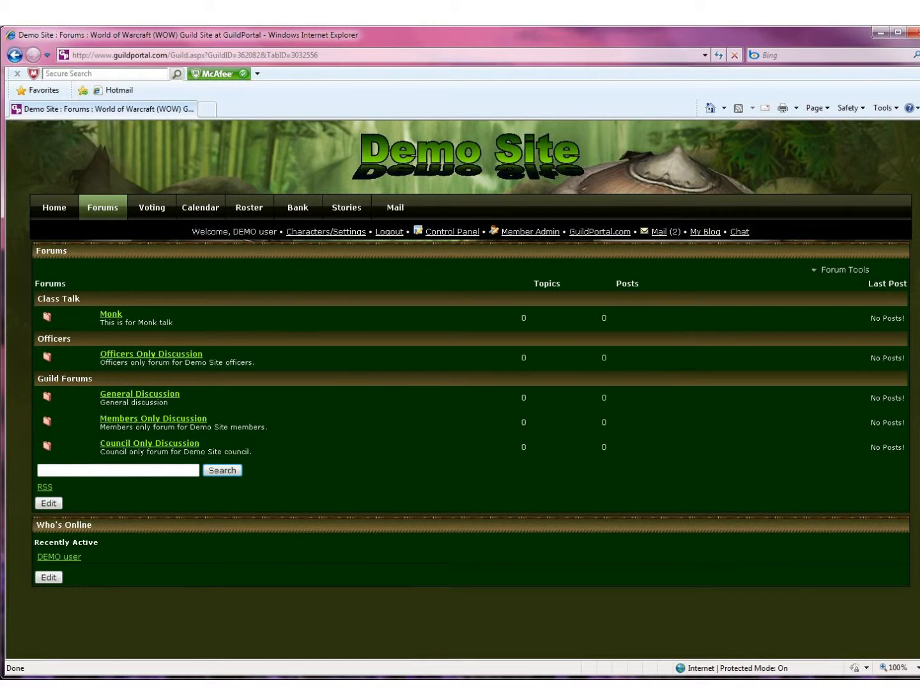
Step: Set forum pruning to remove topics with no activity for 5 months
mouse_move(83, 684)
left_click(81, 621)
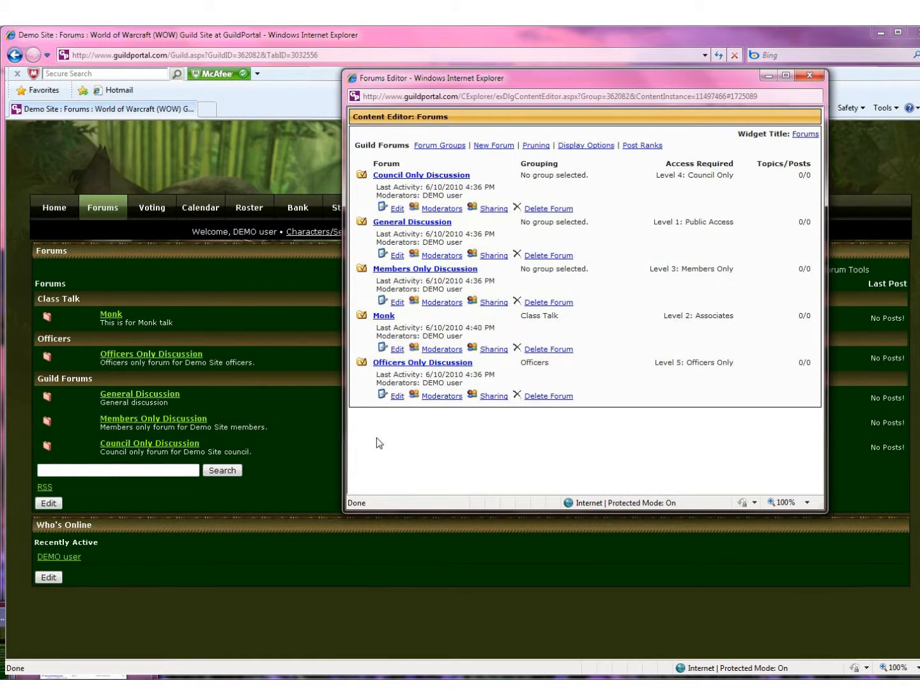
left_click(535, 145)
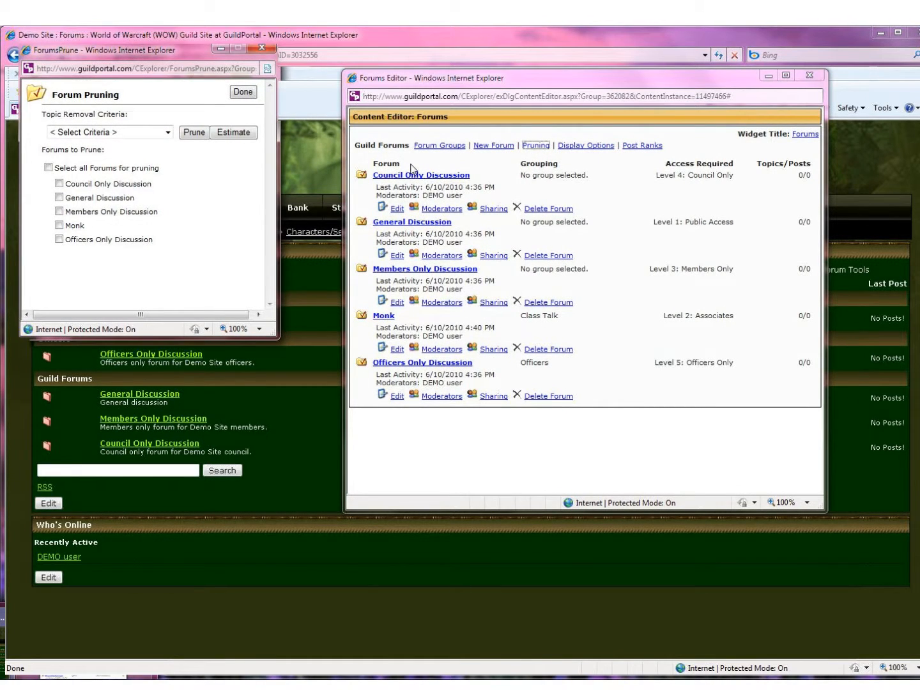
left_click(165, 134)
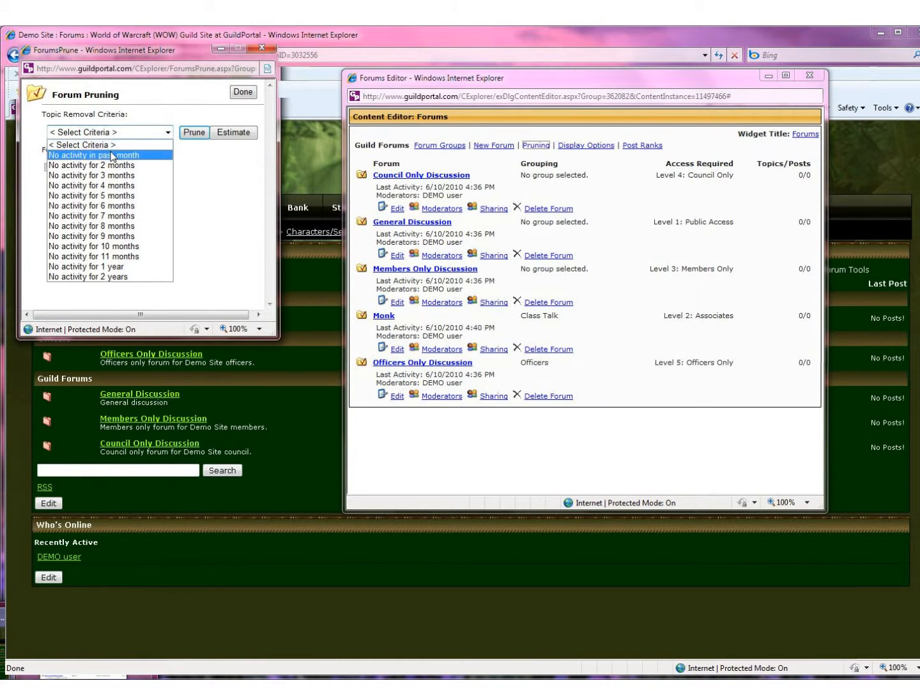
left_click(97, 195)
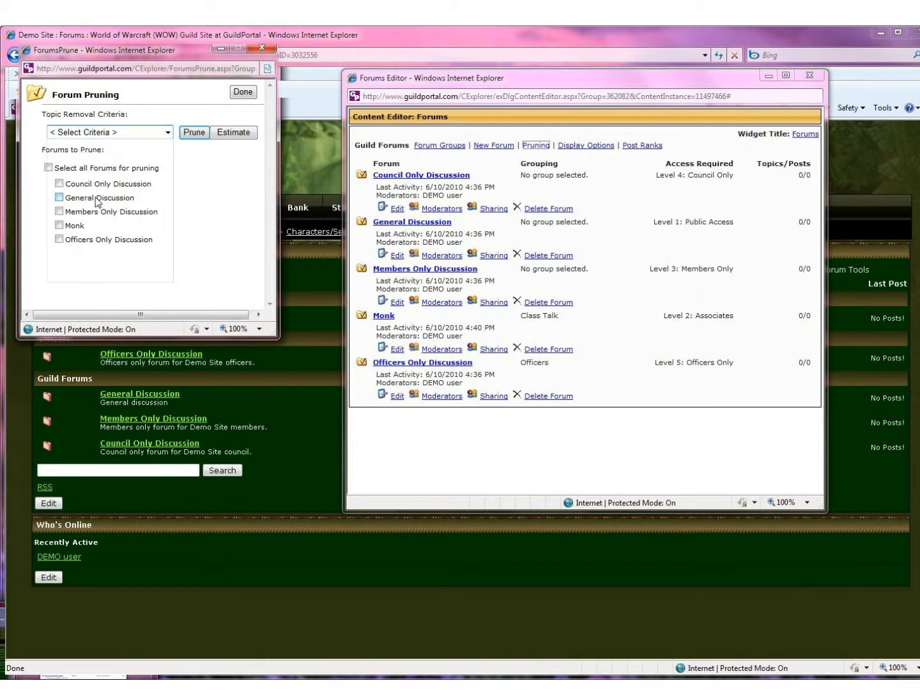
Step: Restrict pruning to Council Only, General and Members Only Discussion, then close the pruning window
left_click(47, 168)
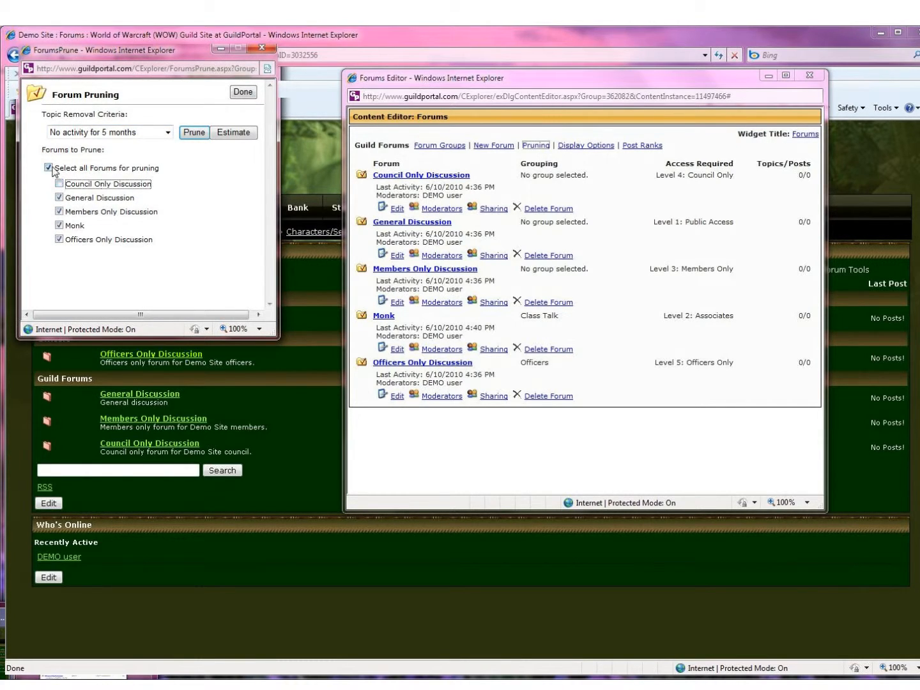
left_click(59, 184)
left_click(58, 198)
left_click(59, 212)
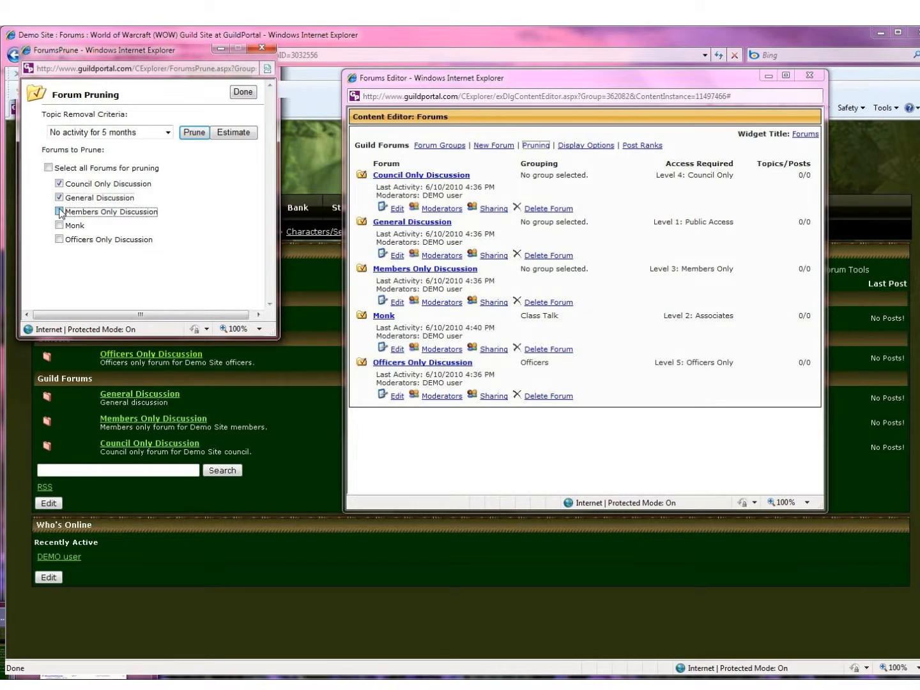
left_click(59, 240)
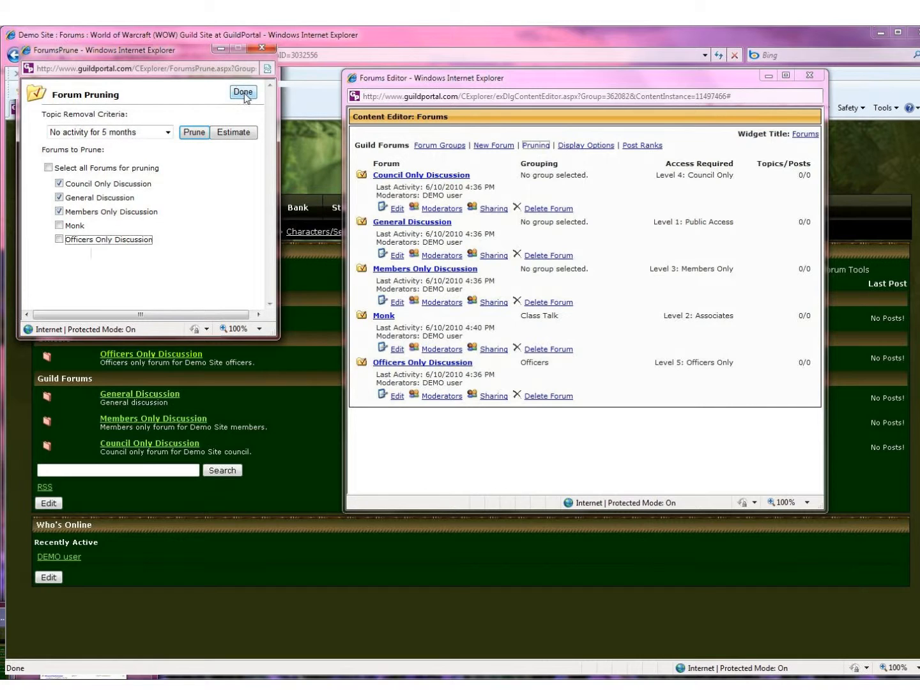
left_click(262, 49)
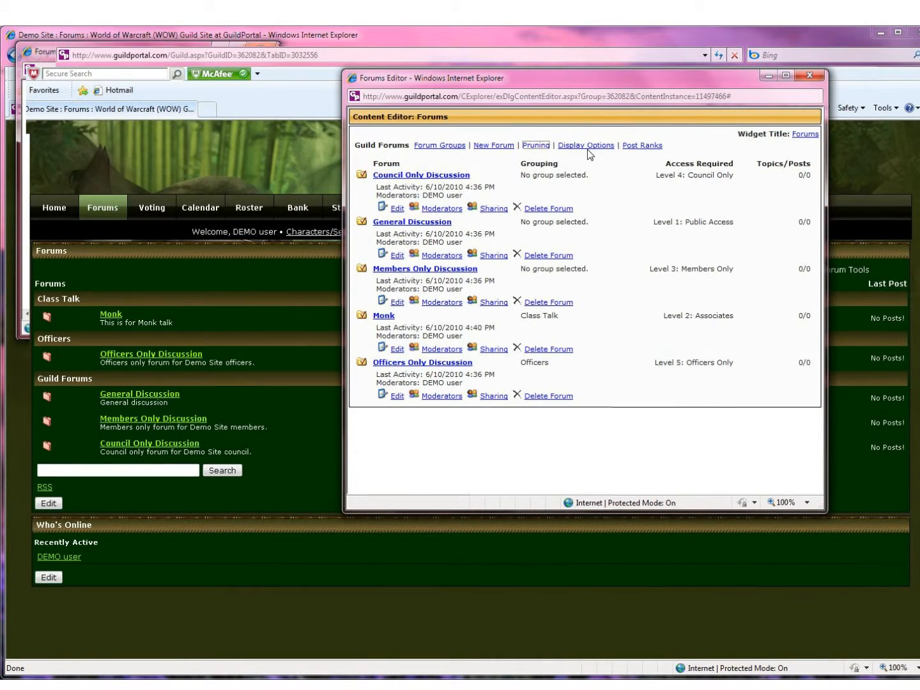
Step: Turn on Force Thumbnail Size at 32 × 32 pixels in Forum Display Options and save
left_click(588, 146)
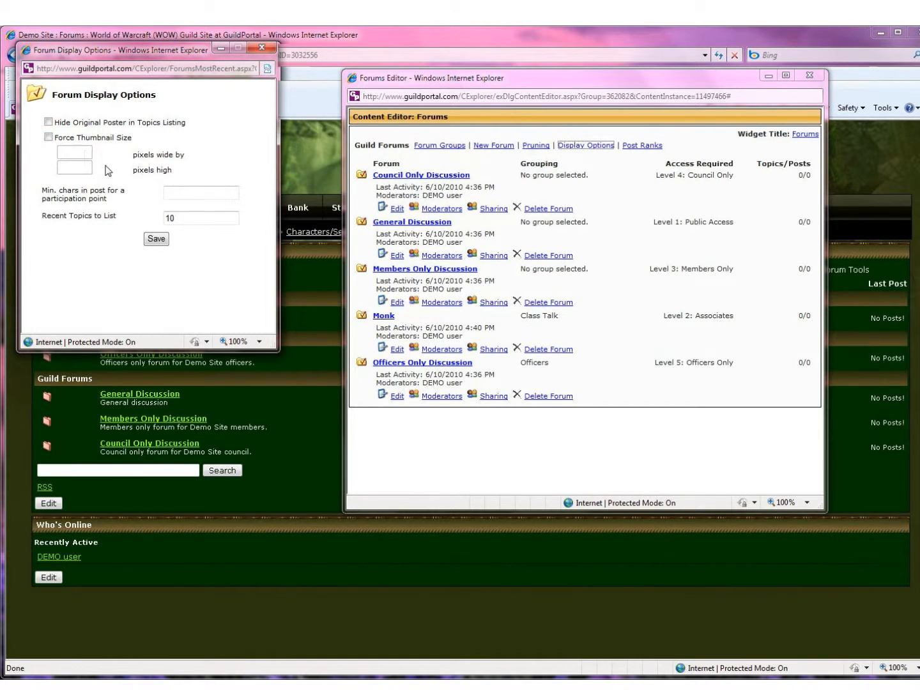
left_click(48, 138)
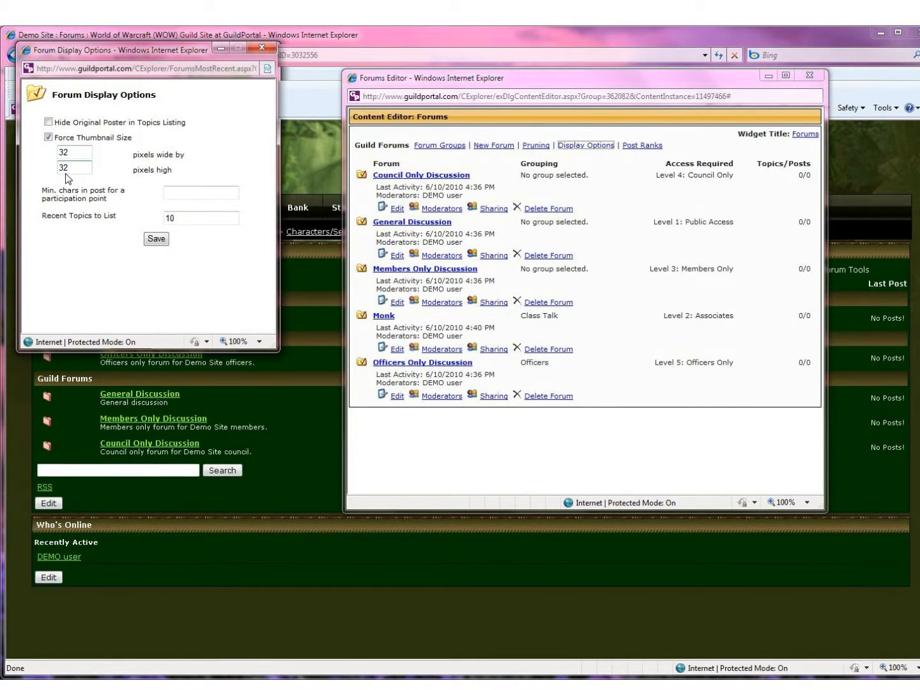
left_click(79, 152)
left_click(156, 239)
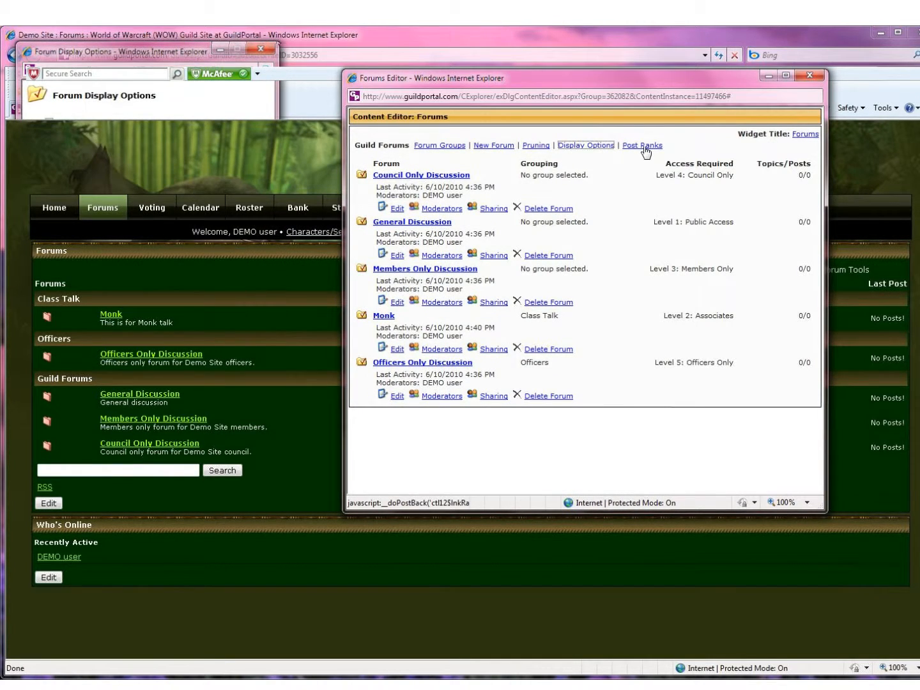
Step: Give poster rank 1 the title 'Fingers of Fury' and rank 2 'Rank 2', and save
left_click(644, 146)
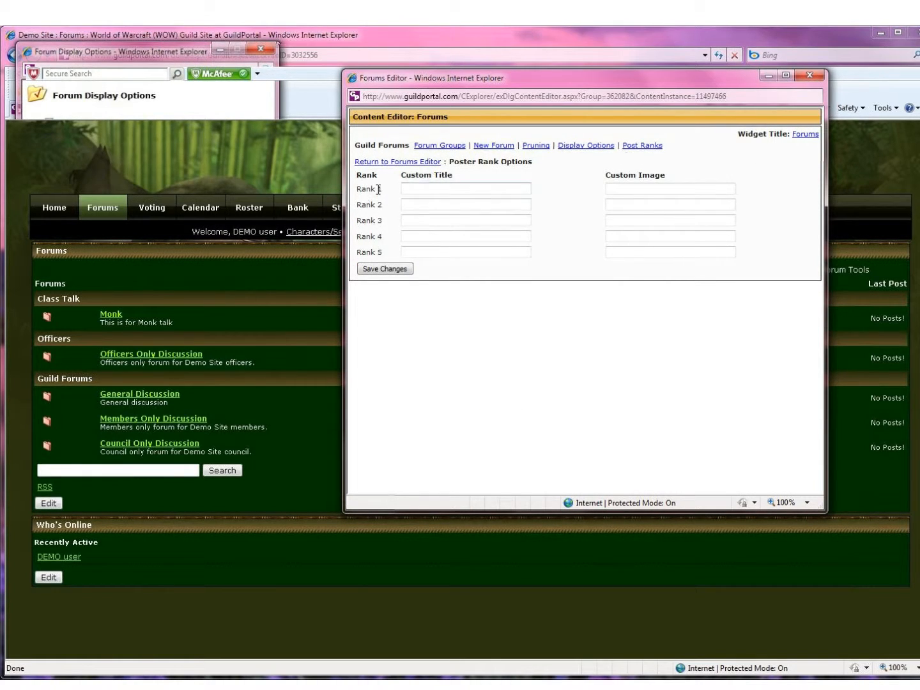
left_click(425, 188)
left_click(412, 201)
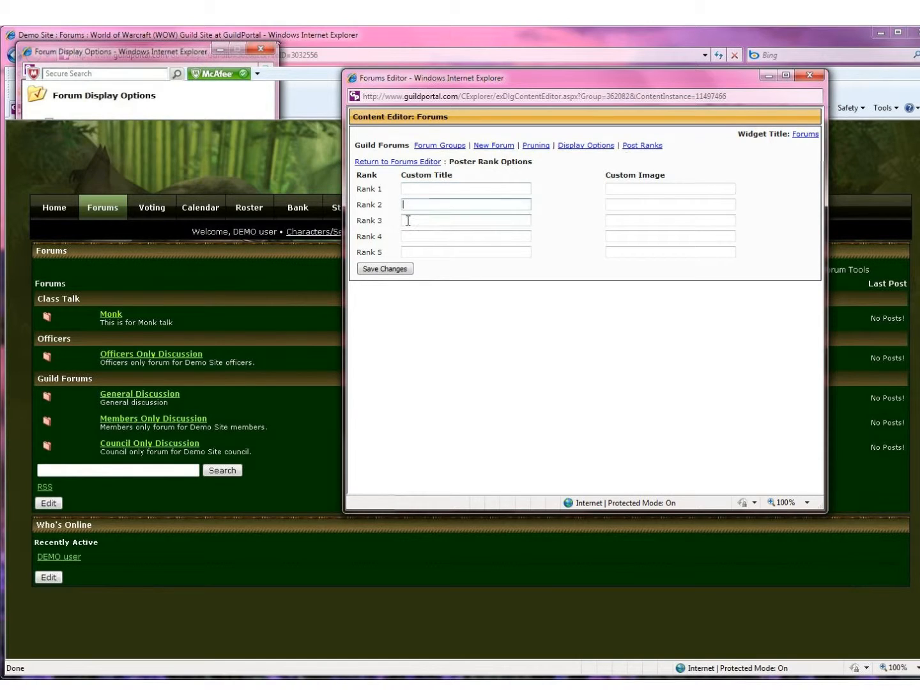
left_click(414, 189)
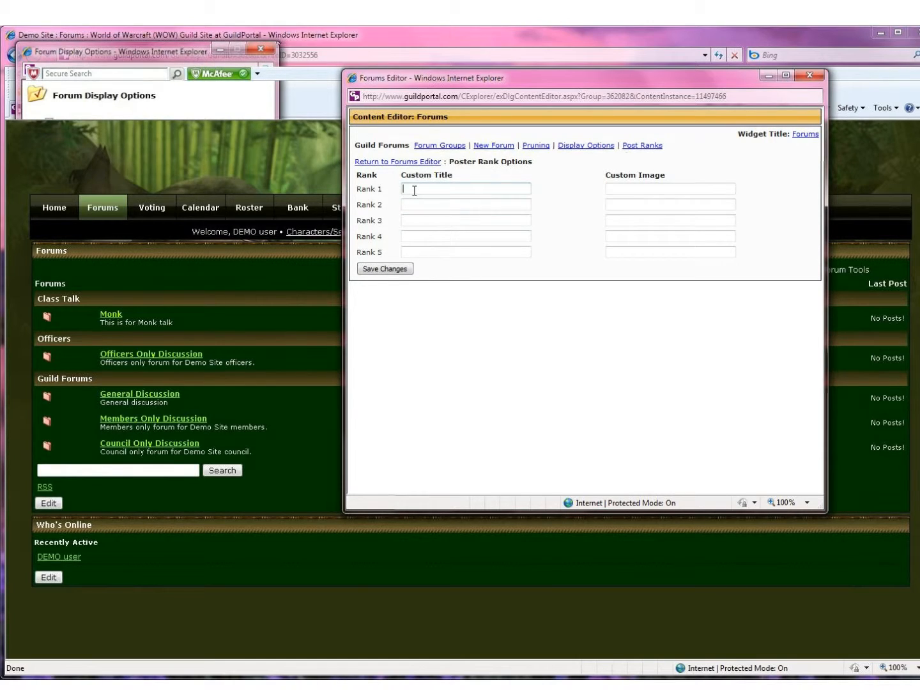
type("Fingers of F")
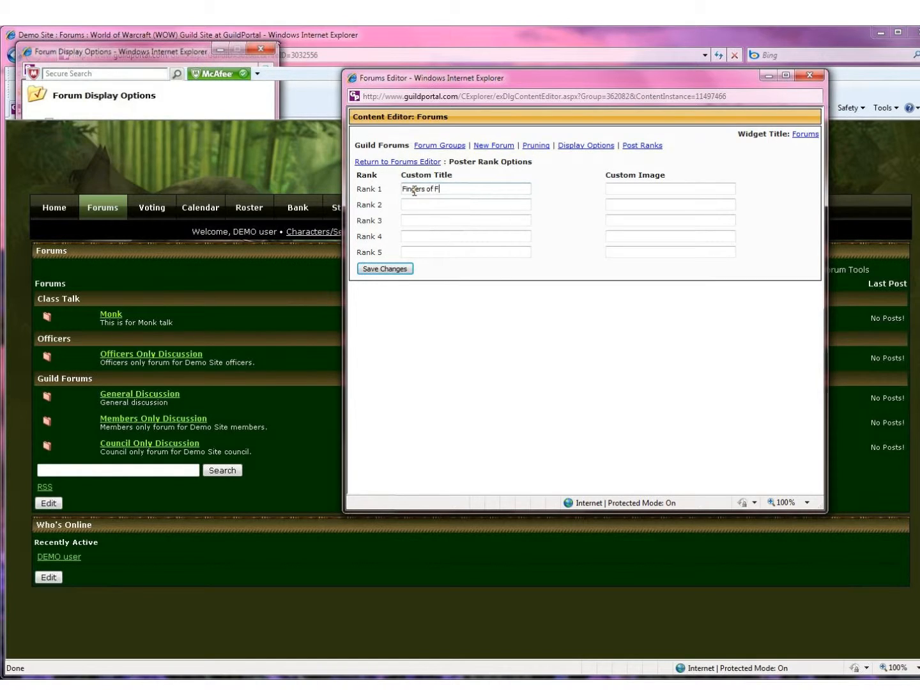
type("ury")
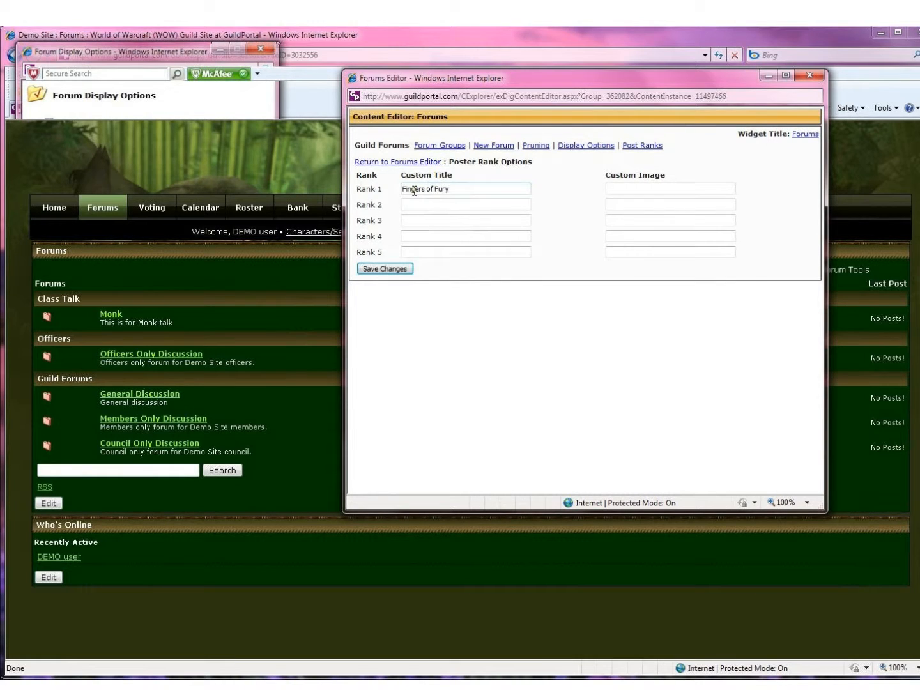
left_click(624, 187)
left_click(412, 204)
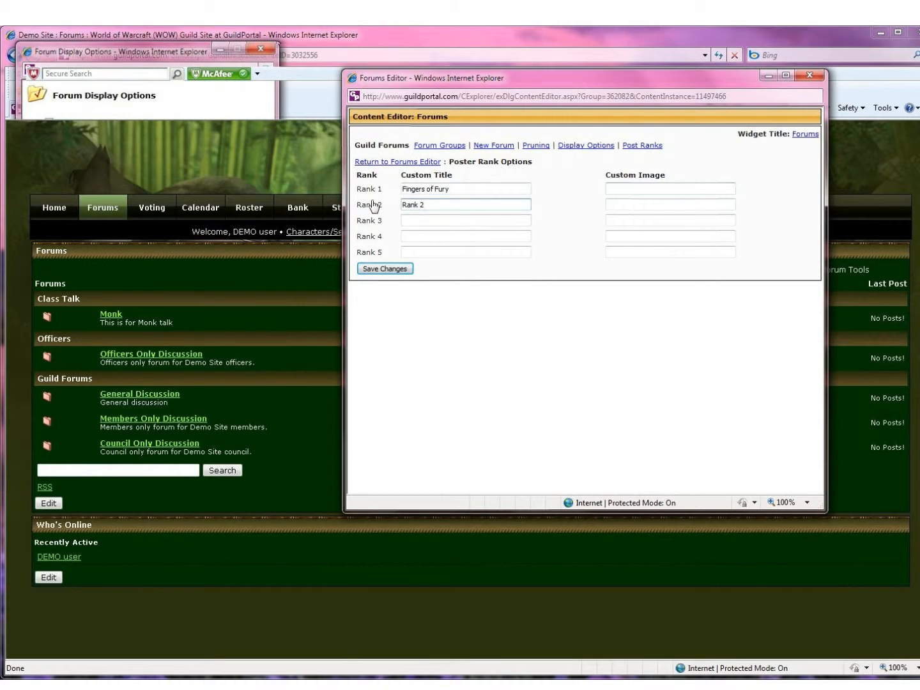
left_click(395, 268)
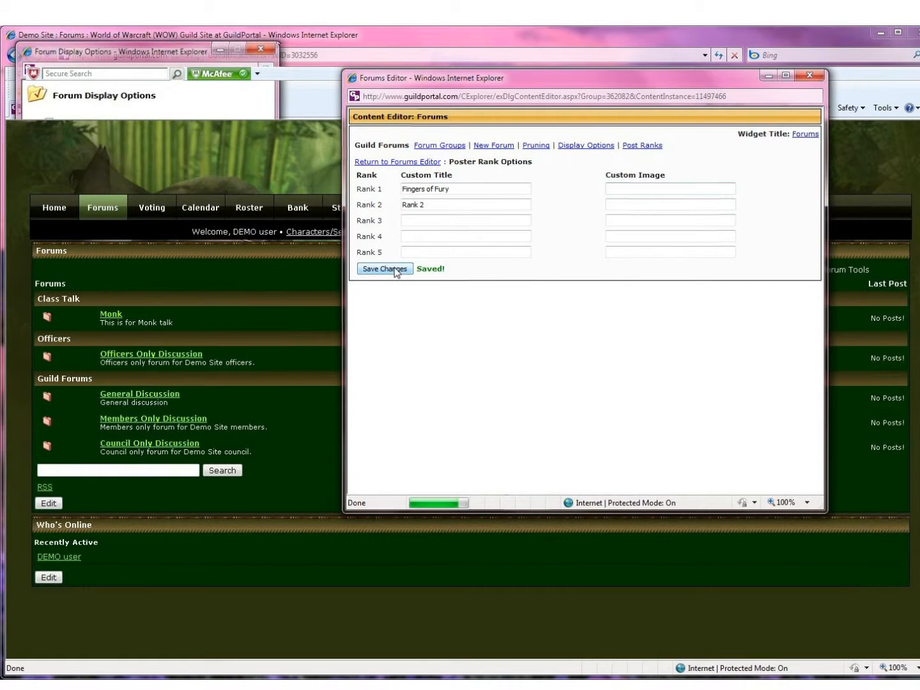
Step: Close the forum groups window and the Forums Editor, returning to the Forums page
left_click(805, 135)
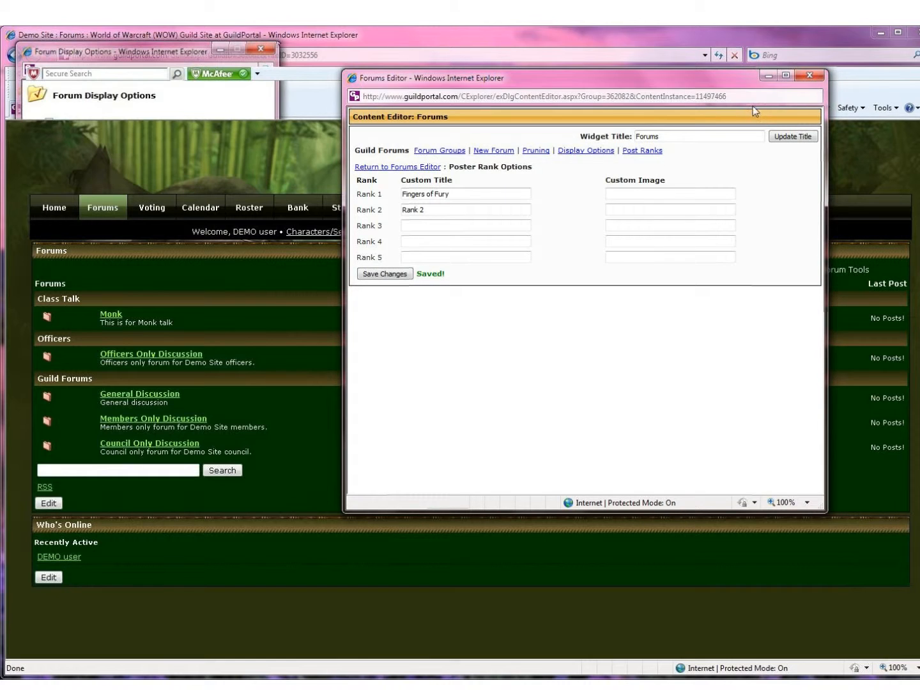
left_click(440, 151)
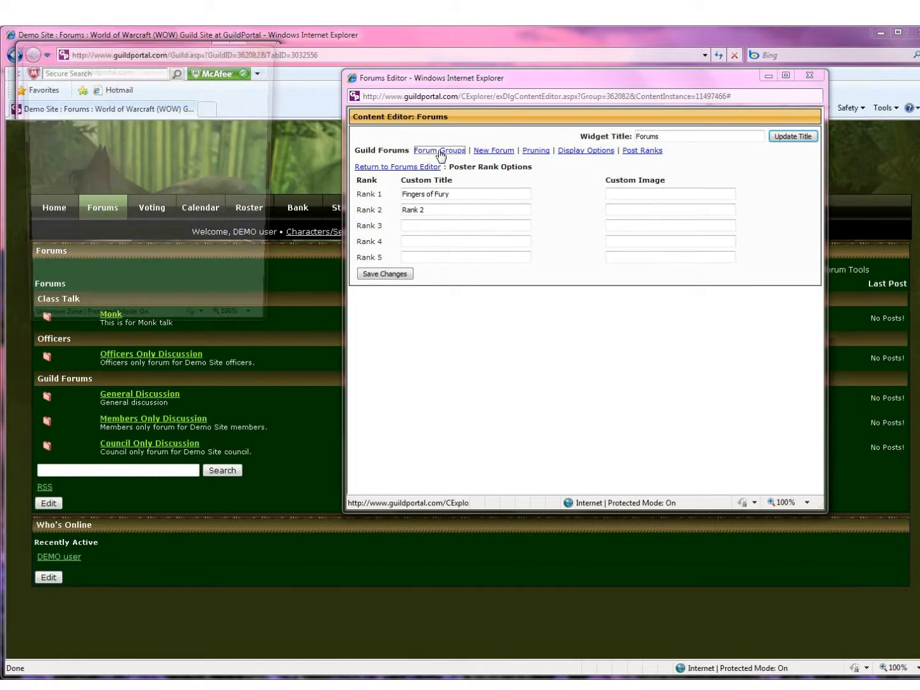
left_click(261, 50)
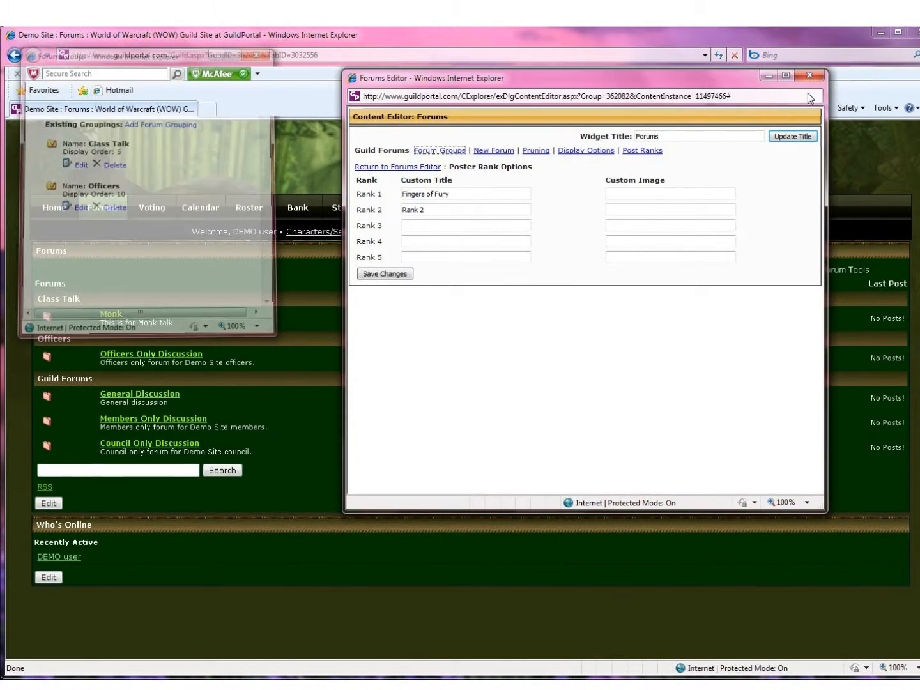
left_click(809, 75)
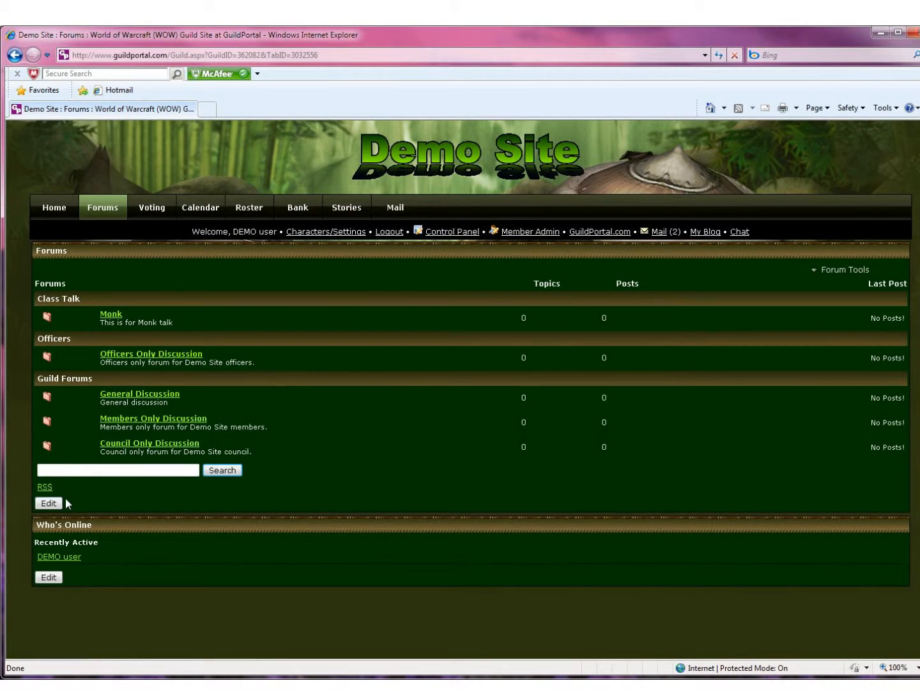
Step: Turn on Require Password for the Monk forum with a password, save, and close the editor
left_click(49, 503)
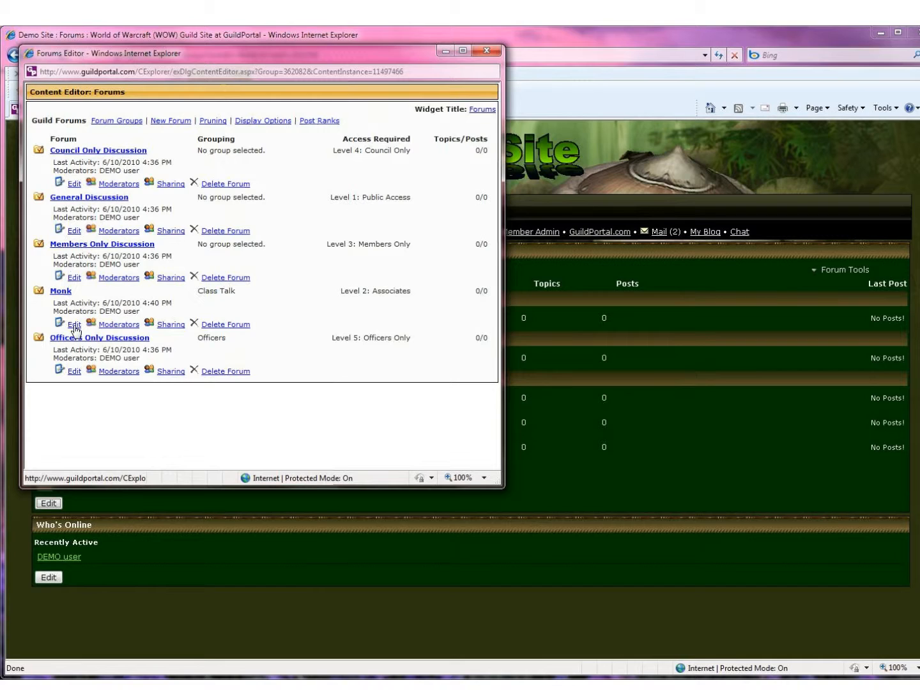
left_click(74, 325)
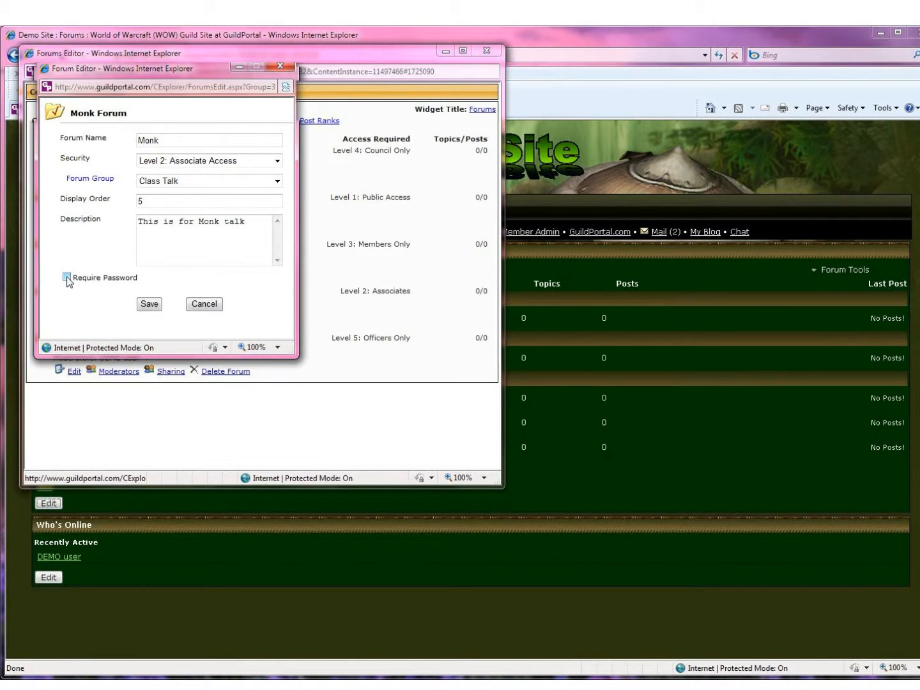
left_click(66, 277)
left_click(195, 276)
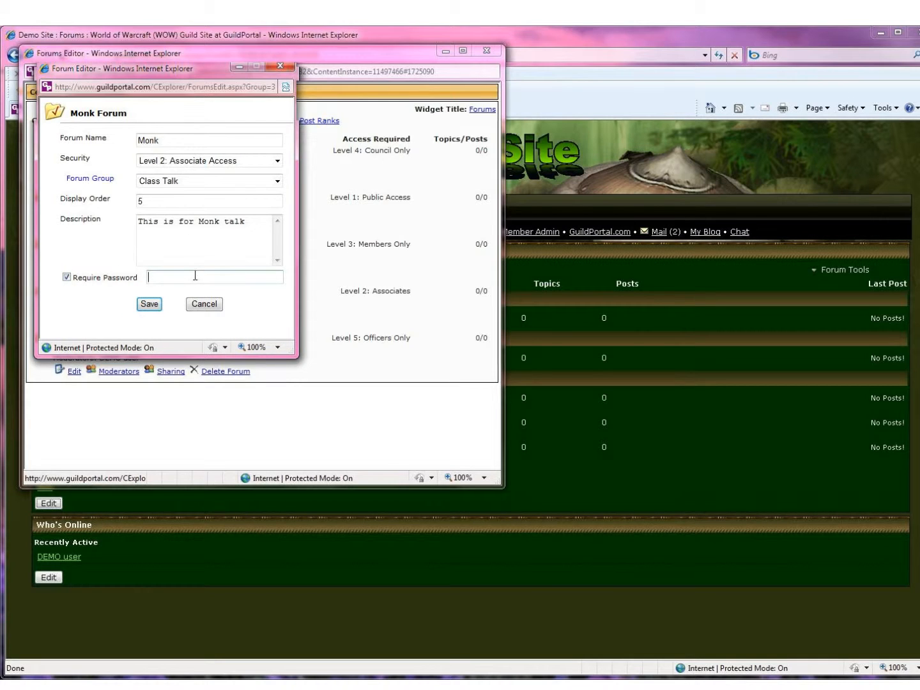
type("test")
left_click(150, 304)
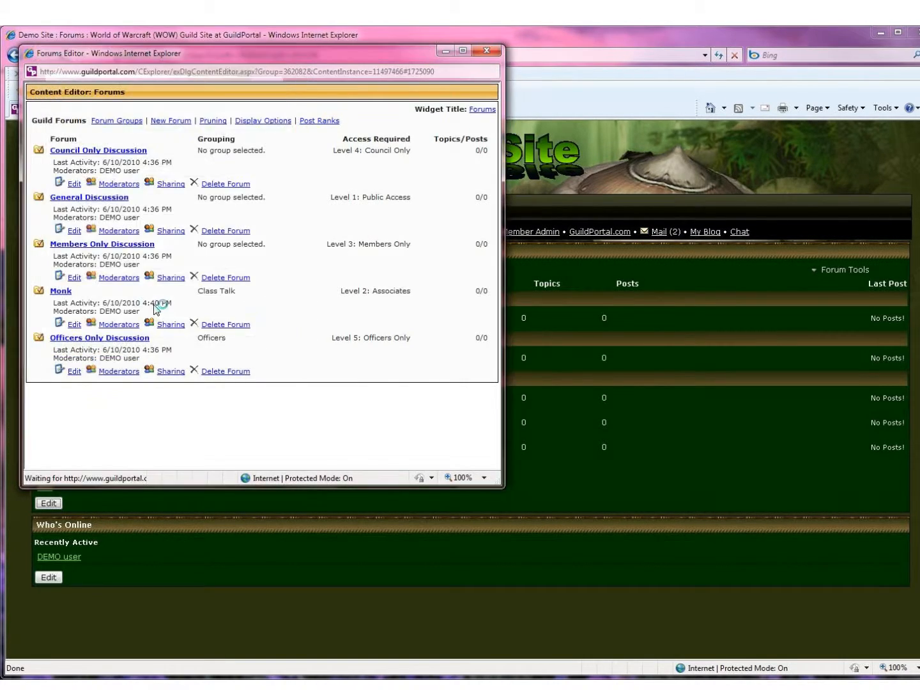
left_click(487, 51)
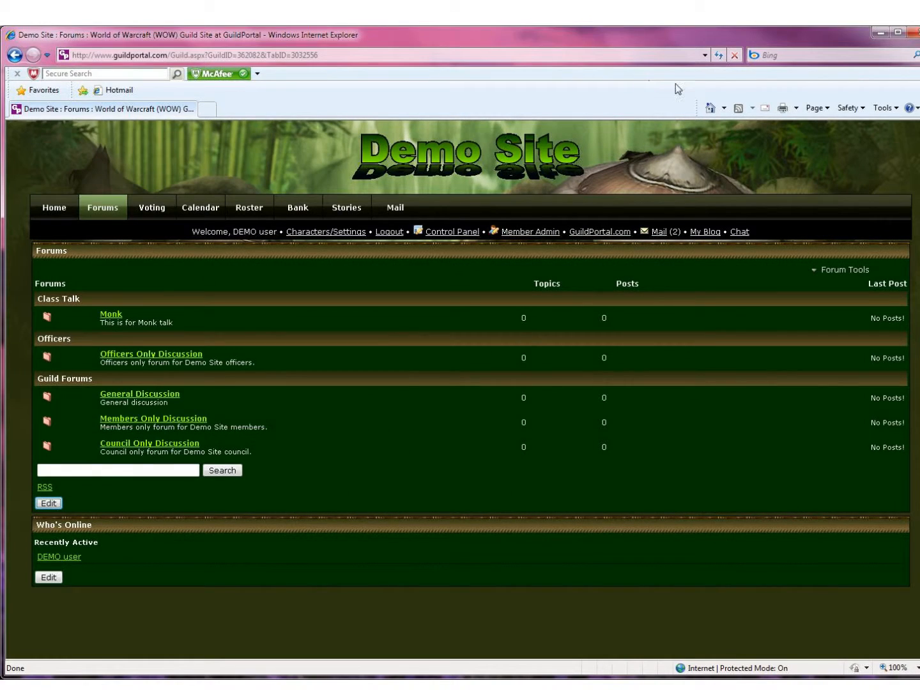
Step: Return to the Demo Site forums, open the Monk forum and submit its password at the prompt
left_click(711, 110)
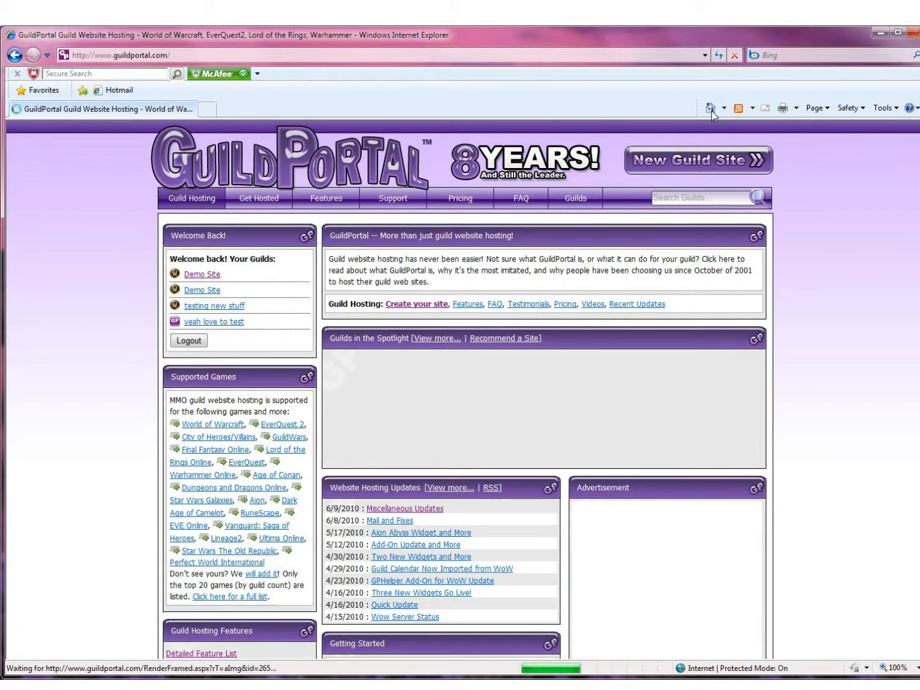
left_click(13, 56)
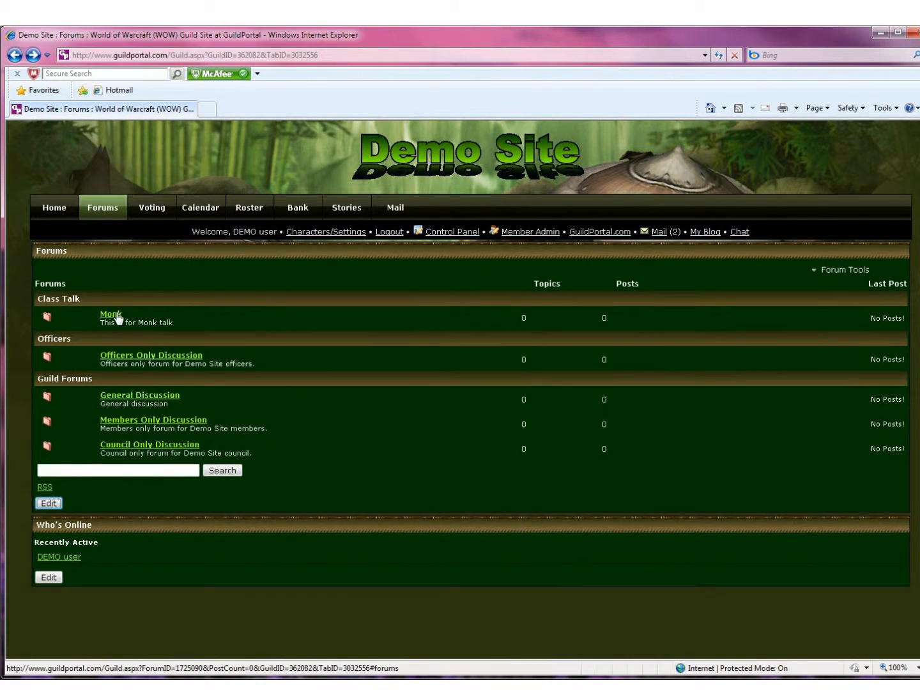
left_click(118, 316)
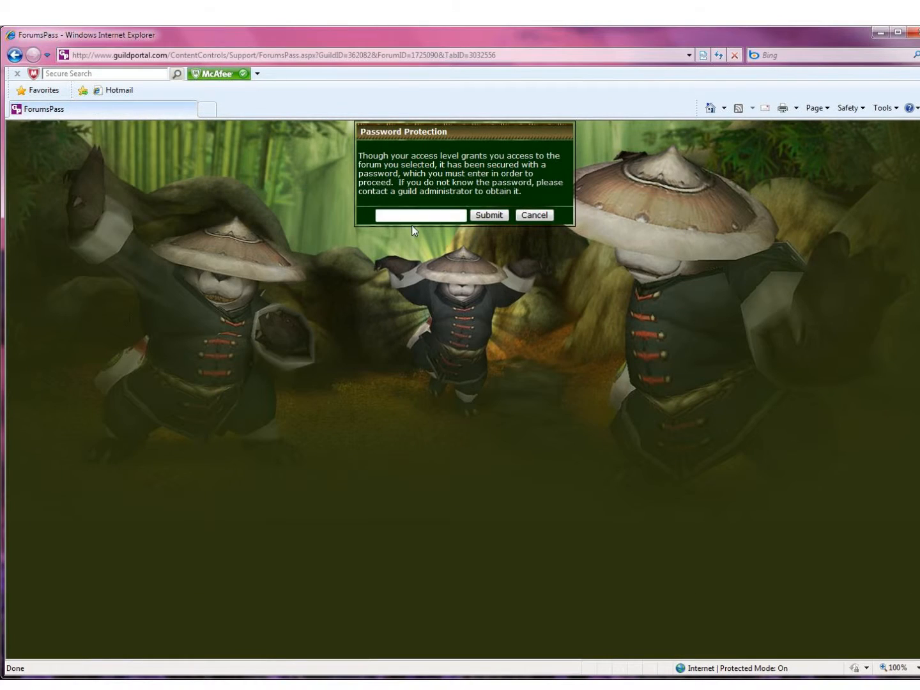
left_click(389, 216)
left_click(491, 216)
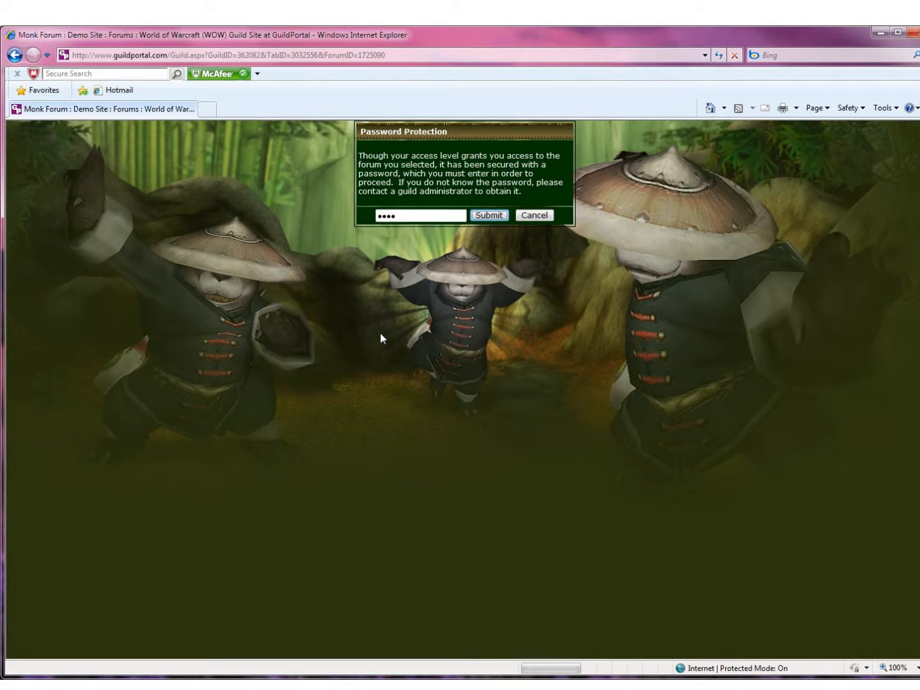